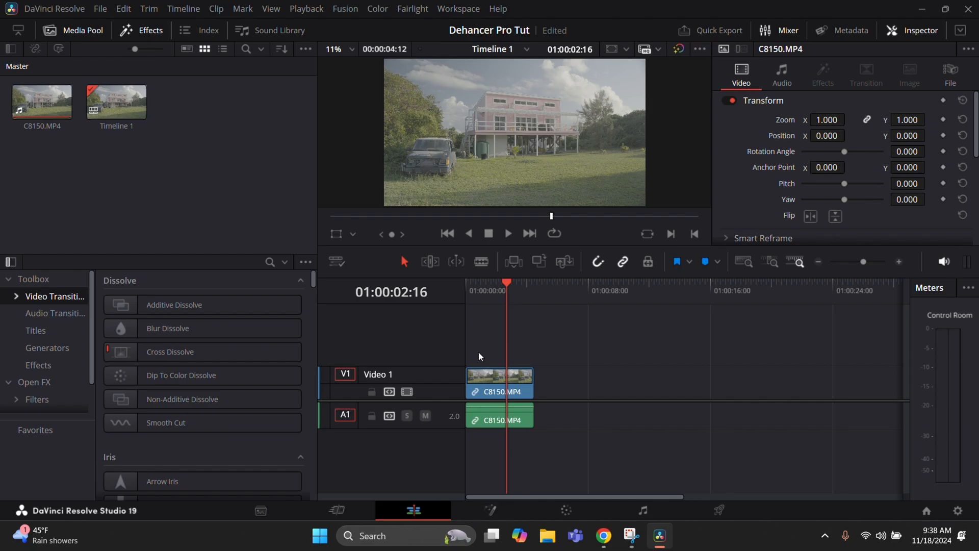
- On the Color page, find Dehancer Pro 7.2.1, apply it to node 01, and move the playhead to 01:00:01:09
{"action": "left_click", "coordinate": [566, 508]}
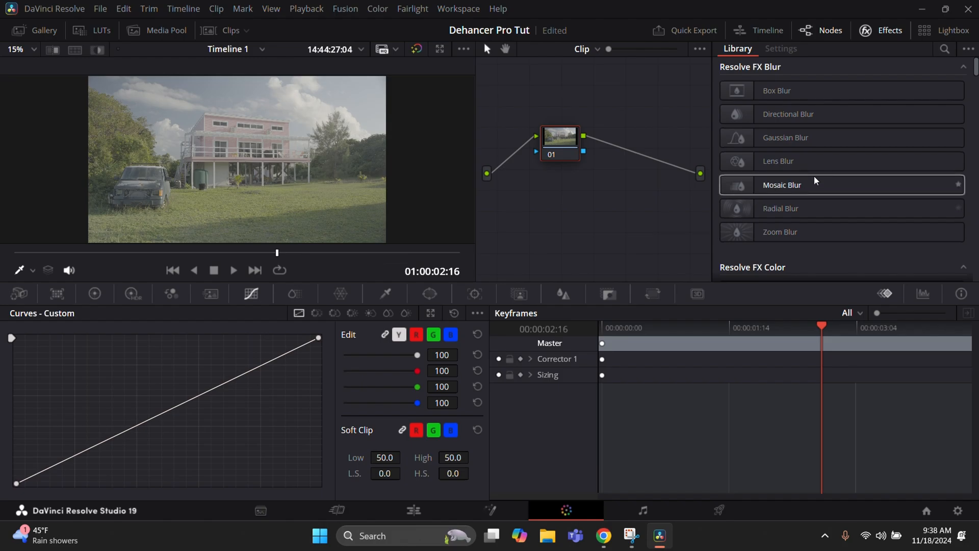
{"action": "left_click", "coordinate": [944, 50]}
{"action": "type", "text": "dehan"}
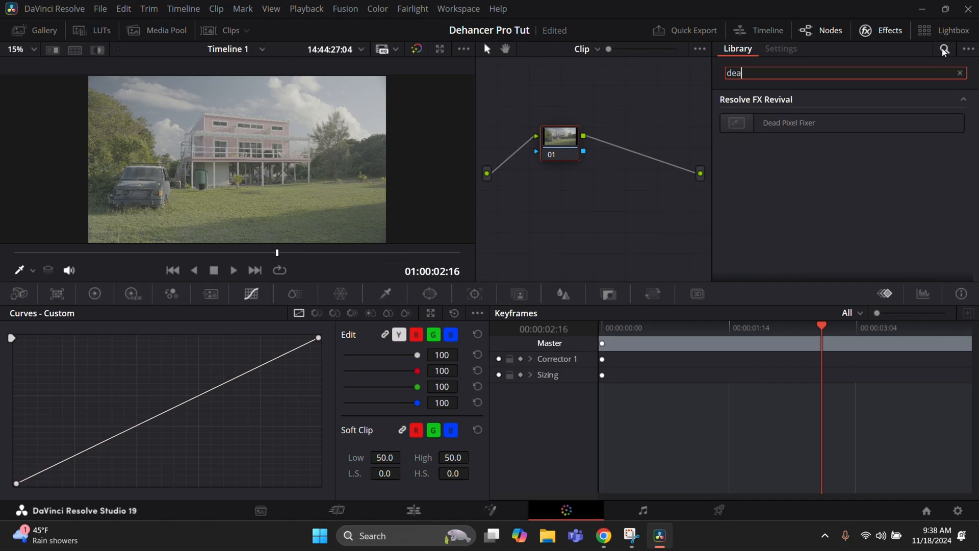
{"action": "left_click_drag", "start_coordinate": [816, 129], "coordinate": [558, 143]}
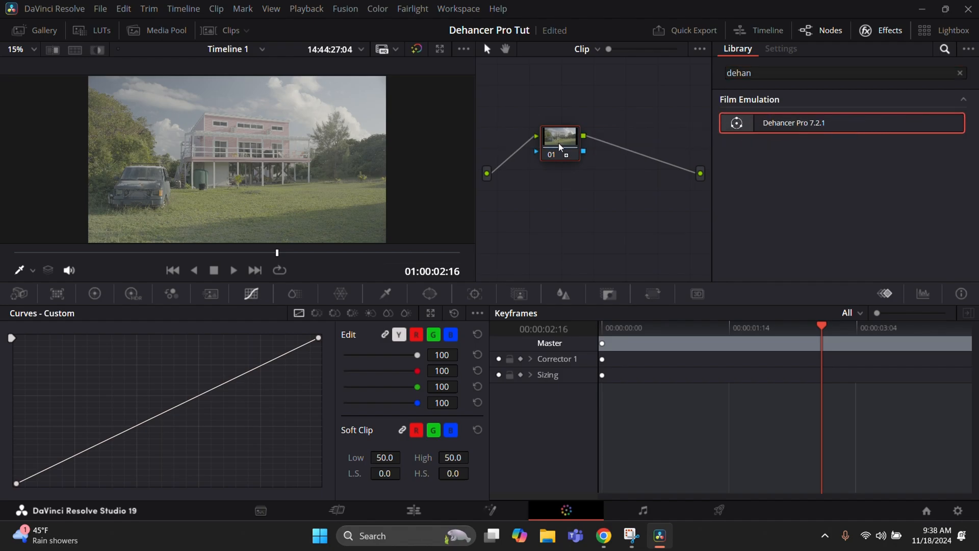
{"action": "left_click", "coordinate": [151, 252]}
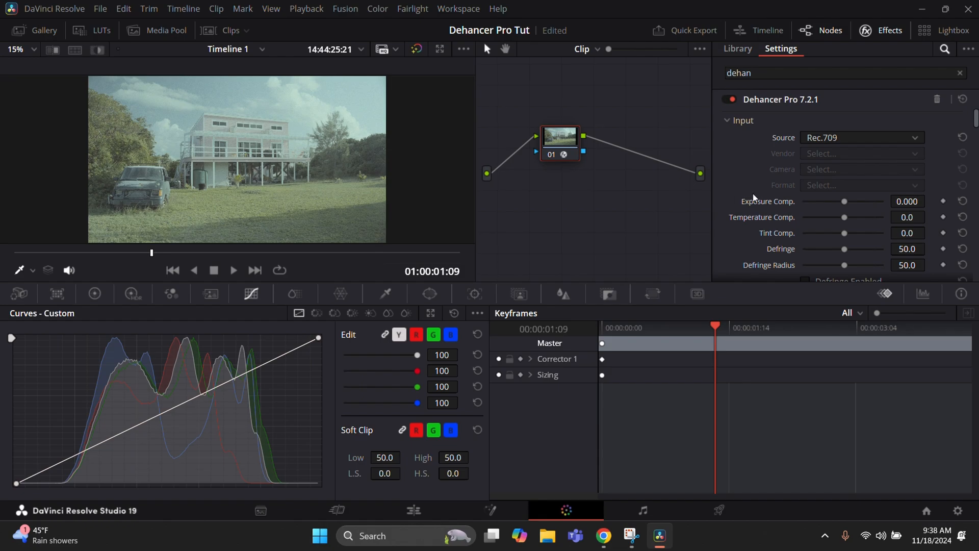
- Set the Dehancer input source to Choose Camera, with vendor Sony and camera Cinema Line FX30
{"action": "scroll", "coordinate": [753, 190], "scroll_direction": "down", "scroll_amount": 10}
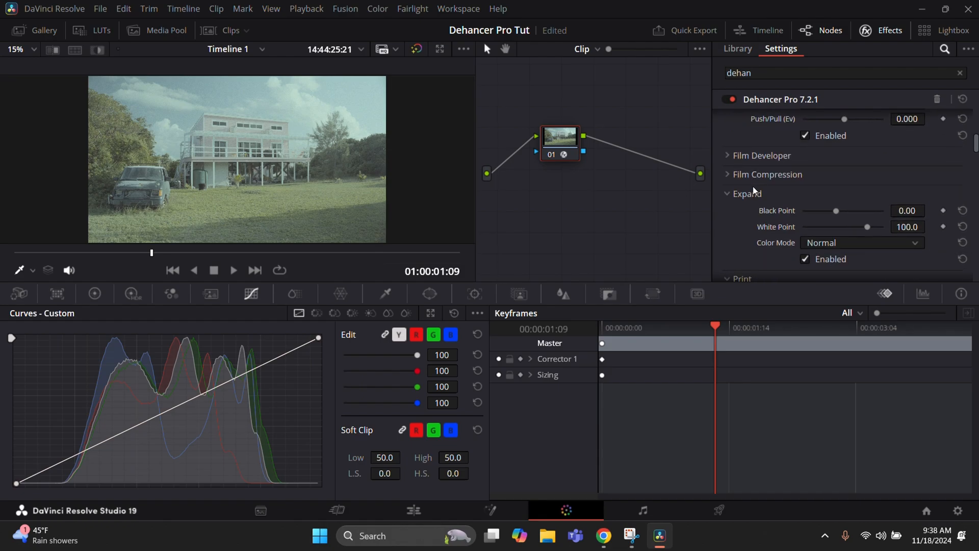
{"action": "scroll", "coordinate": [754, 190], "scroll_direction": "down", "scroll_amount": 10}
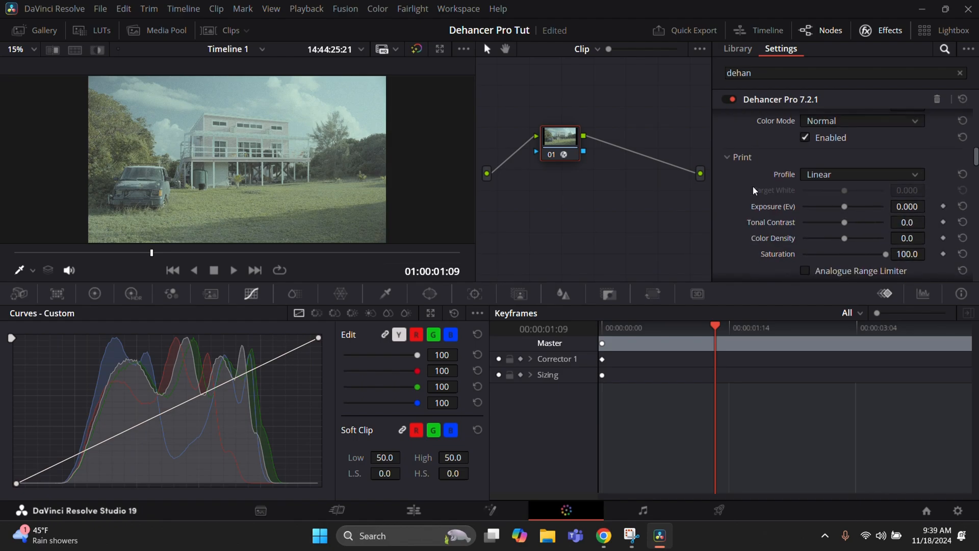
{"action": "scroll", "coordinate": [753, 190], "scroll_direction": "down", "scroll_amount": 10}
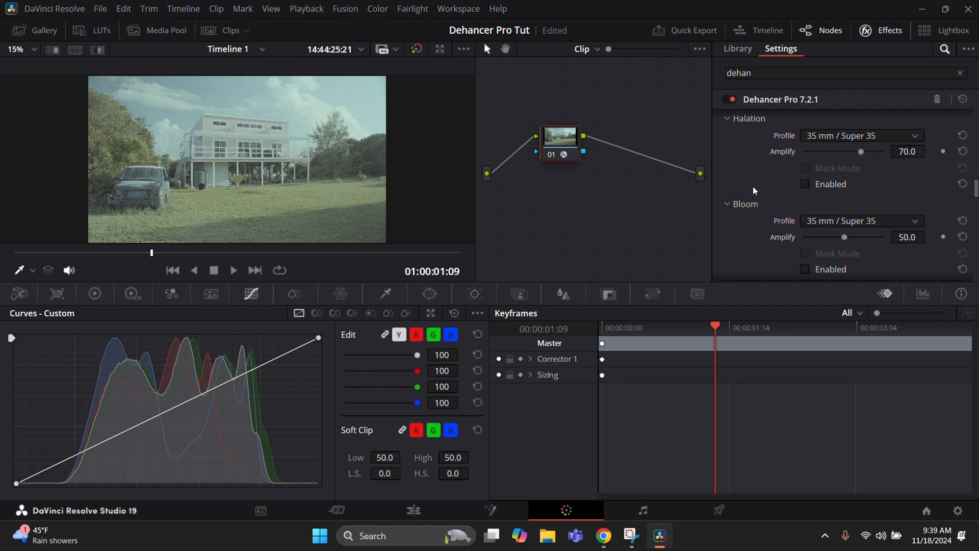
{"action": "scroll", "coordinate": [754, 190], "scroll_direction": "down", "scroll_amount": 8}
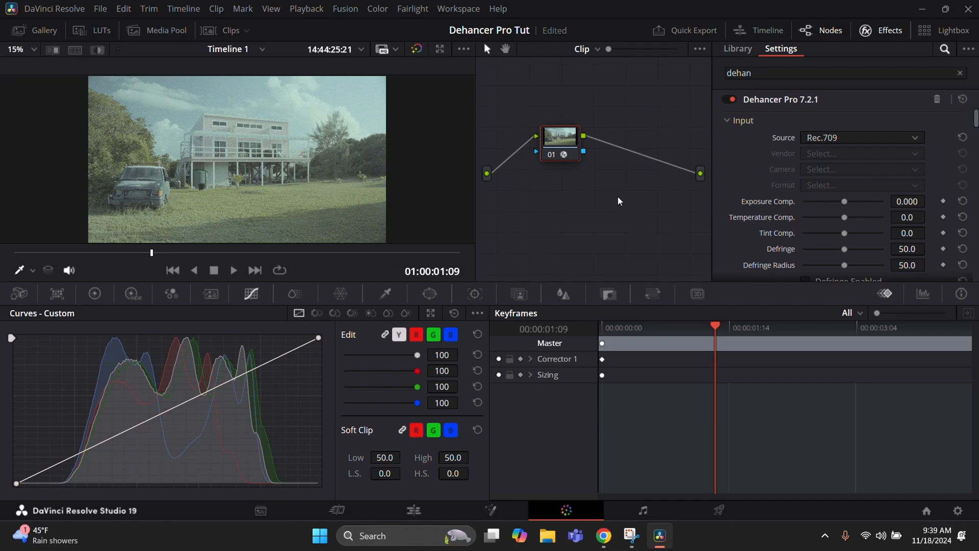
{"action": "left_click", "coordinate": [851, 137]}
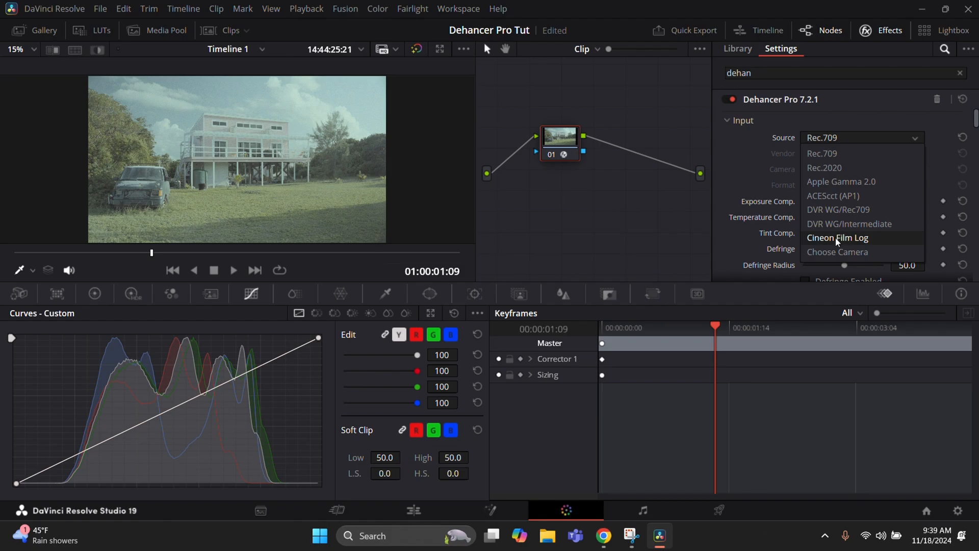
{"action": "left_click", "coordinate": [836, 252]}
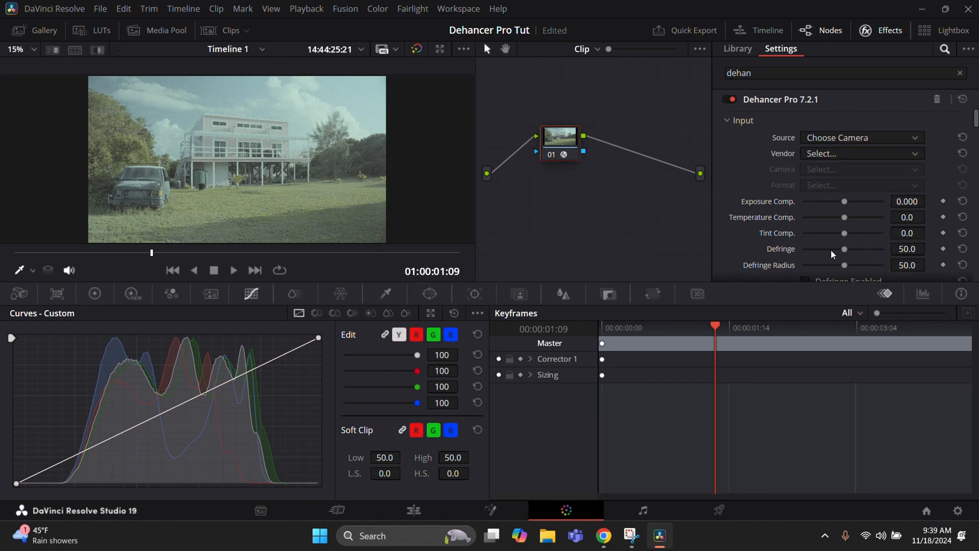
{"action": "left_click", "coordinate": [827, 153]}
{"action": "scroll", "coordinate": [830, 281], "scroll_direction": "down", "scroll_amount": 2}
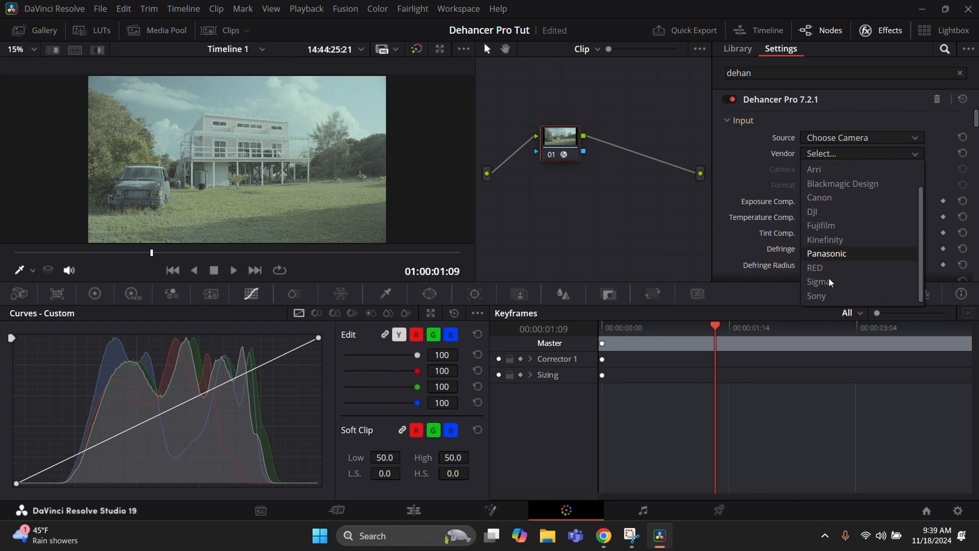
{"action": "left_click", "coordinate": [826, 296]}
{"action": "left_click", "coordinate": [842, 171]}
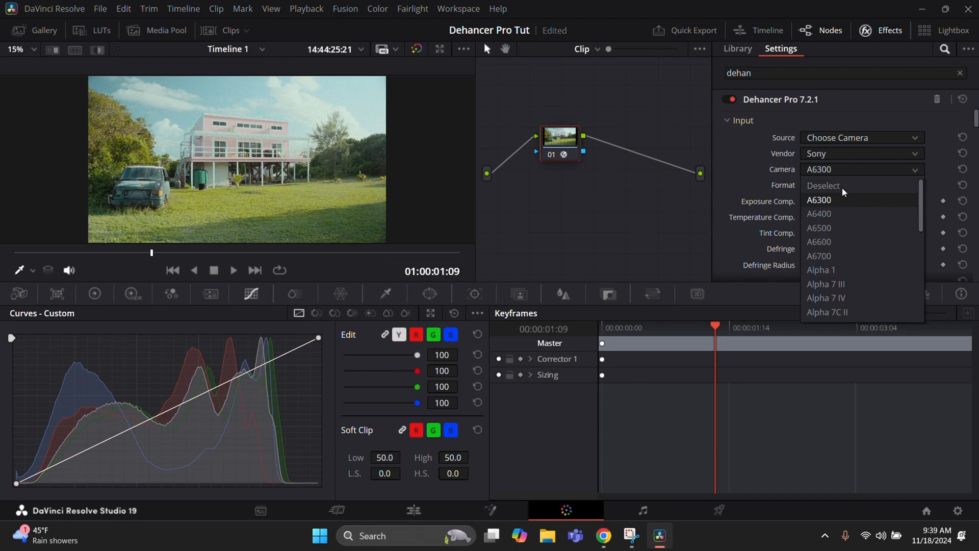
{"action": "scroll", "coordinate": [845, 273], "scroll_direction": "down", "scroll_amount": 8}
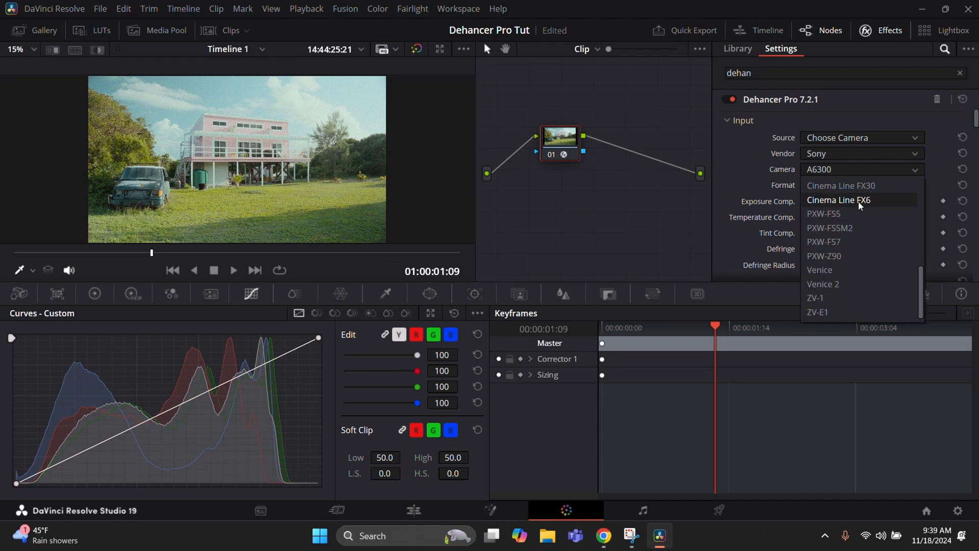
{"action": "left_click", "coordinate": [856, 185]}
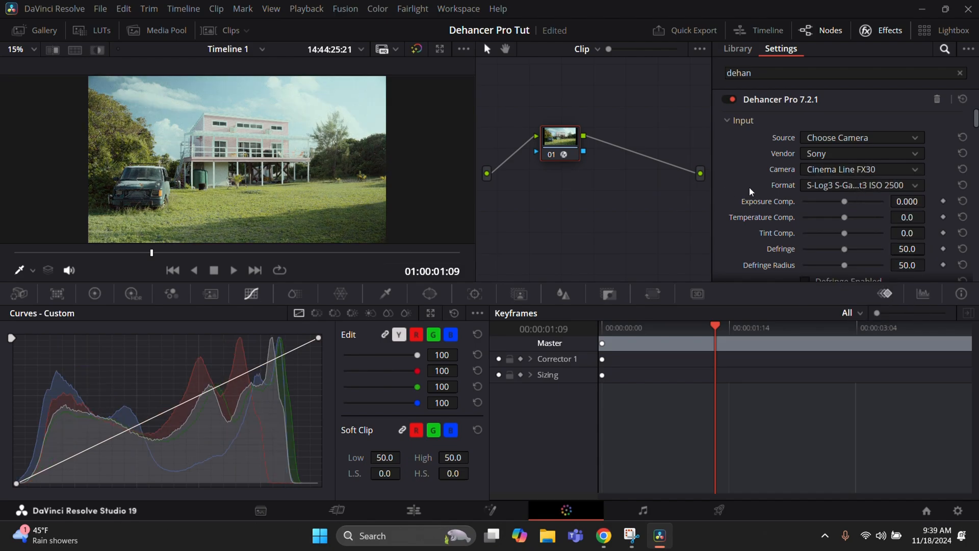
- Examine Dehancer's input compensation, film and print settings
{"action": "scroll", "coordinate": [748, 186], "scroll_direction": "down", "scroll_amount": 2}
{"action": "scroll", "coordinate": [748, 187], "scroll_direction": "up", "scroll_amount": 2}
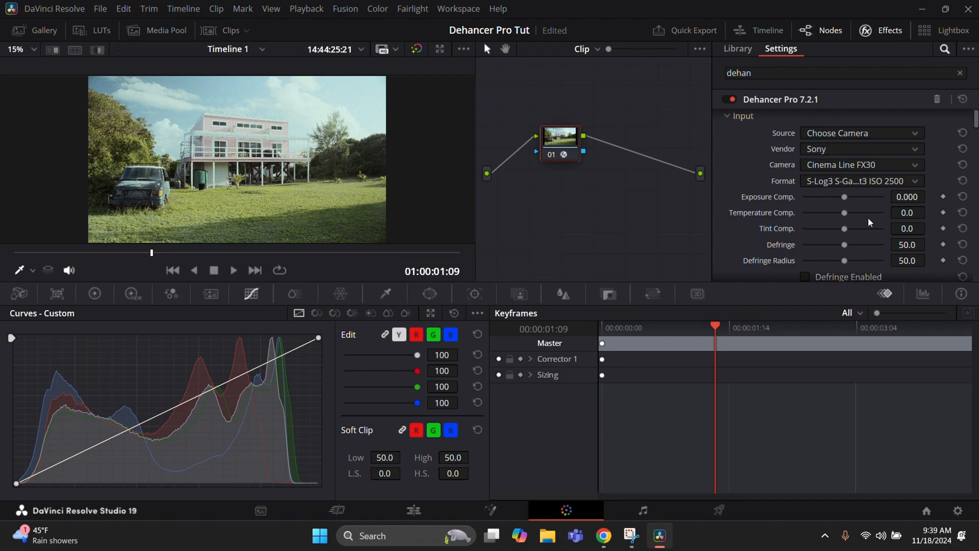
{"action": "mouse_move", "coordinate": [844, 197]}
{"action": "left_mouse_down"}
{"action": "mouse_move", "coordinate": [832, 201]}
{"action": "mouse_move", "coordinate": [845, 208]}
{"action": "left_mouse_up"}
{"action": "scroll", "coordinate": [755, 227], "scroll_direction": "down", "scroll_amount": 4}
{"action": "scroll", "coordinate": [755, 225], "scroll_direction": "down", "scroll_amount": 4}
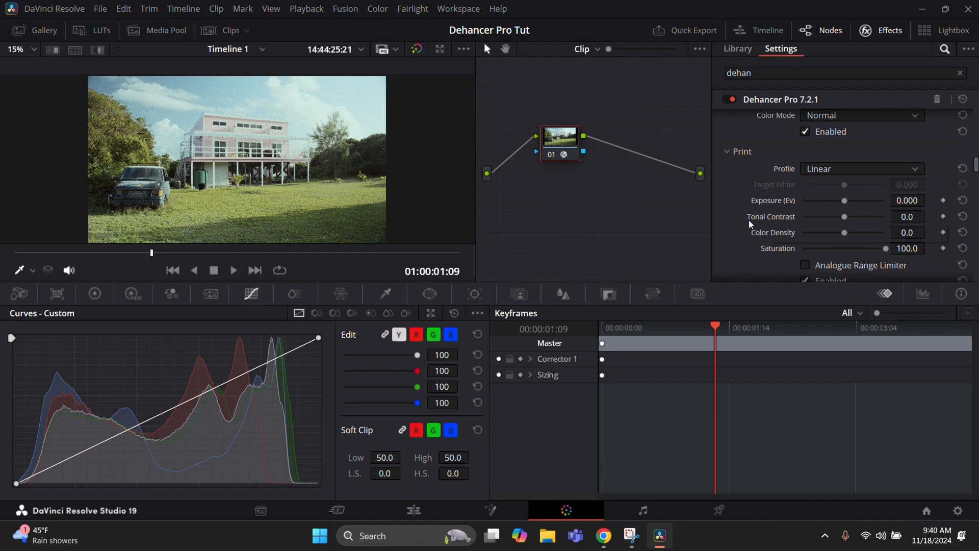
{"action": "scroll", "coordinate": [748, 219], "scroll_direction": "down", "scroll_amount": 1}
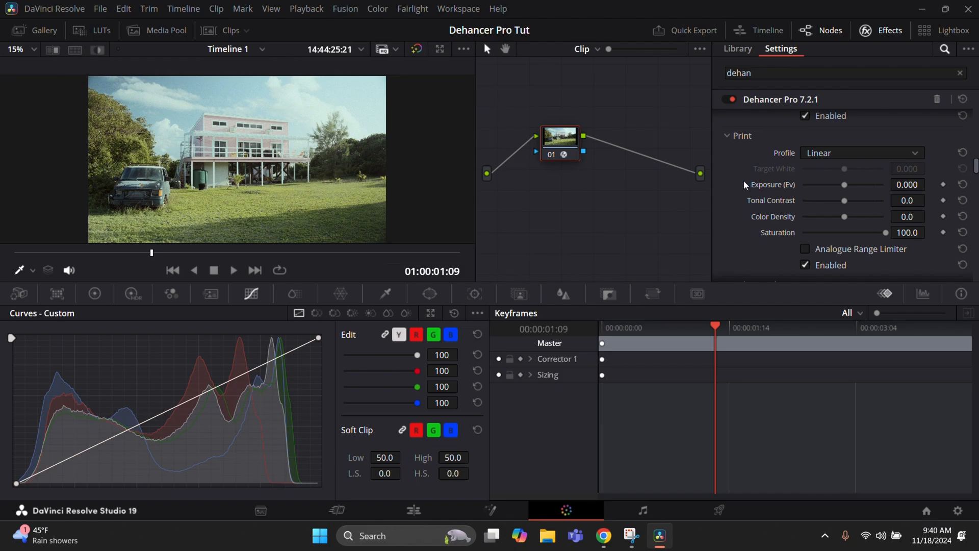
{"action": "scroll", "coordinate": [744, 181], "scroll_direction": "up", "scroll_amount": 5}
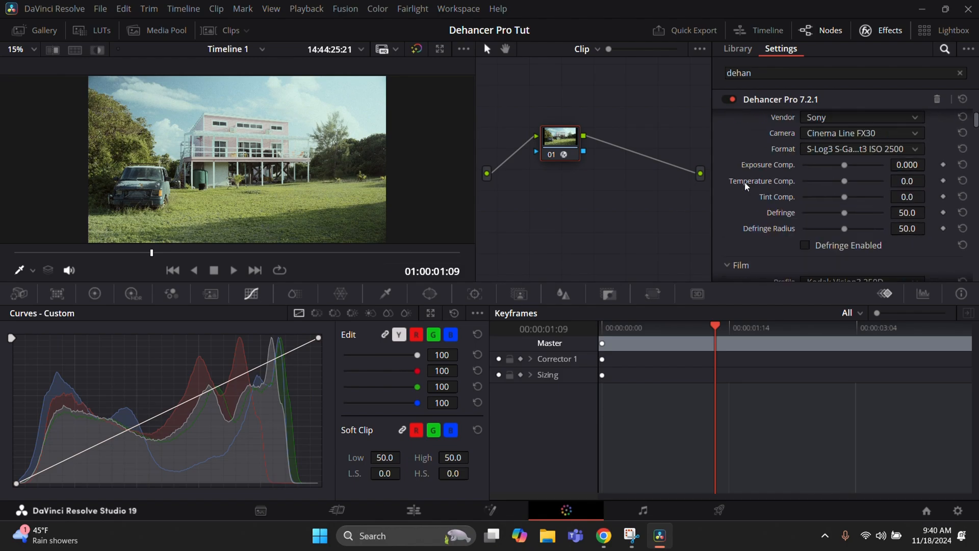
{"action": "scroll", "coordinate": [745, 181], "scroll_direction": "down", "scroll_amount": 3}
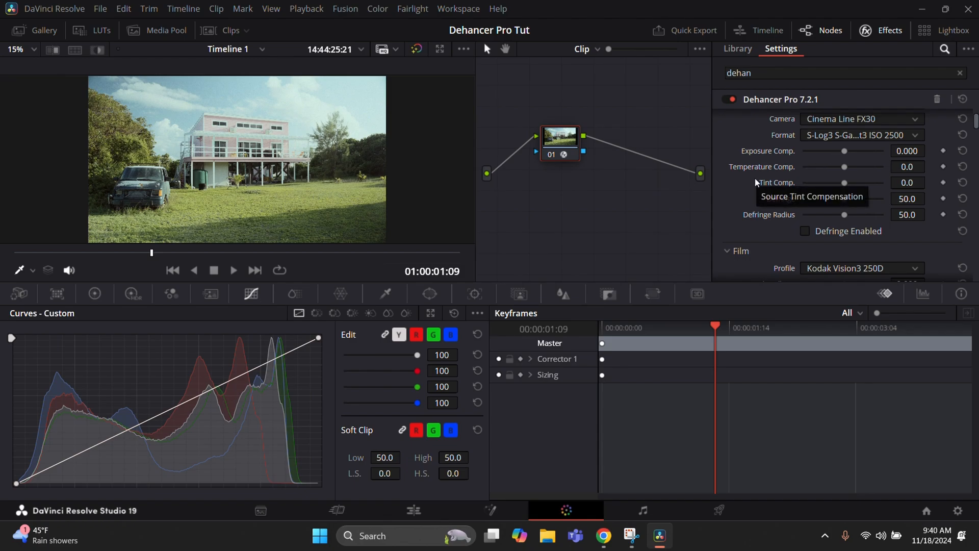
{"action": "scroll", "coordinate": [756, 182], "scroll_direction": "up", "scroll_amount": 1}
{"action": "scroll", "coordinate": [755, 178], "scroll_direction": "down", "scroll_amount": 1}
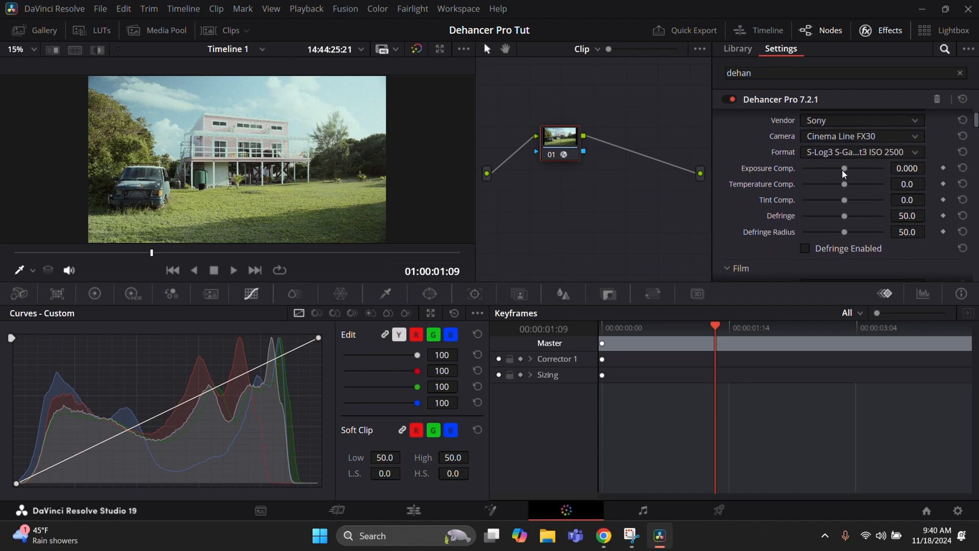
- Set the input exposure compensation to about -0.349, temperature compensation to about -8.5 and tint compensation to about -3.9
{"action": "left_click_drag", "start_coordinate": [844, 171], "coordinate": [843, 170]}
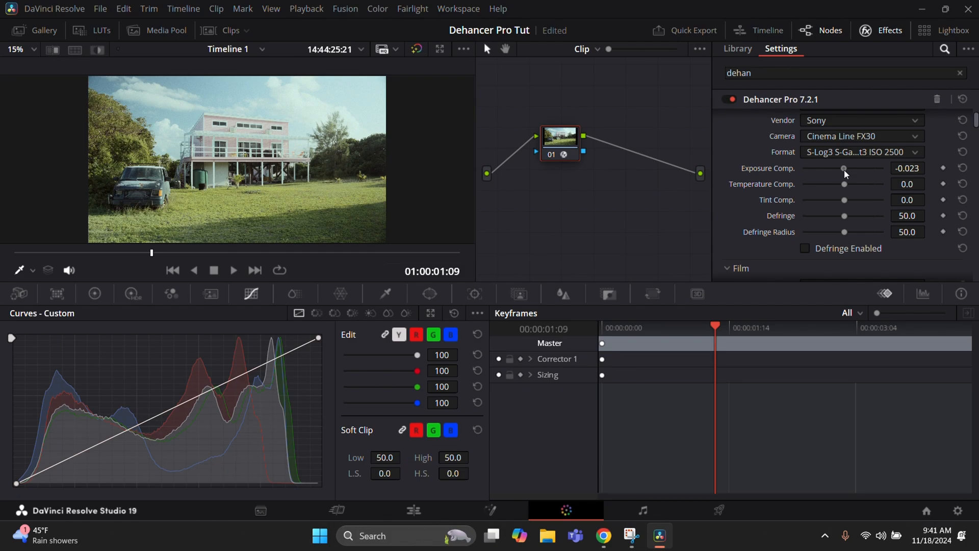
{"action": "left_click_drag", "start_coordinate": [843, 170], "coordinate": [843, 185]}
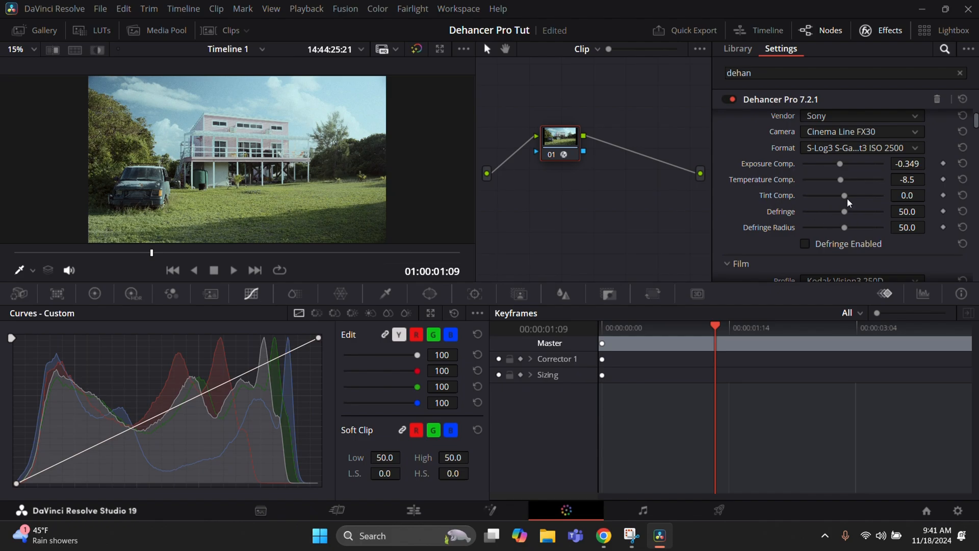
{"action": "left_click_drag", "start_coordinate": [845, 197], "coordinate": [843, 197]}
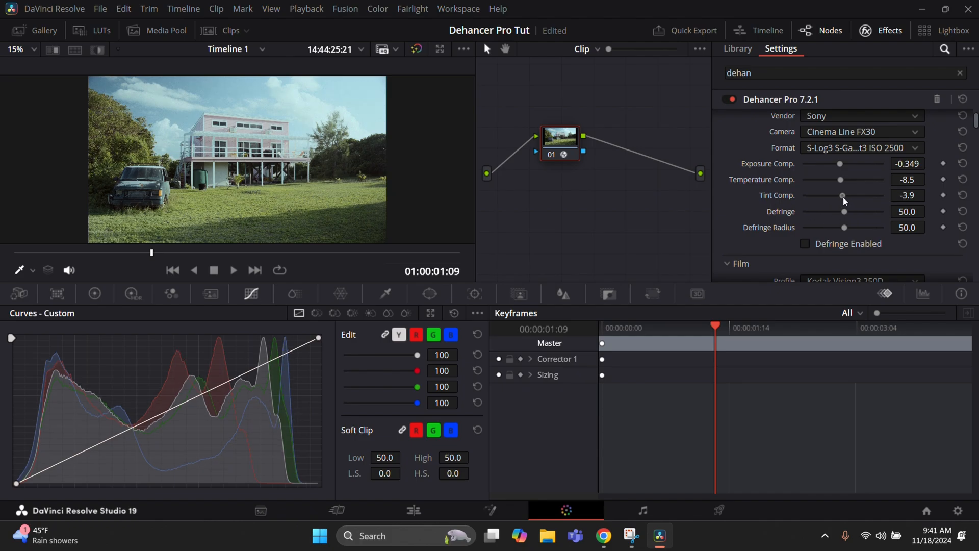
- Browse the available film stocks and set the Film profile to Fujichrome Provia 100F
{"action": "scroll", "coordinate": [795, 235], "scroll_direction": "down", "scroll_amount": 3}
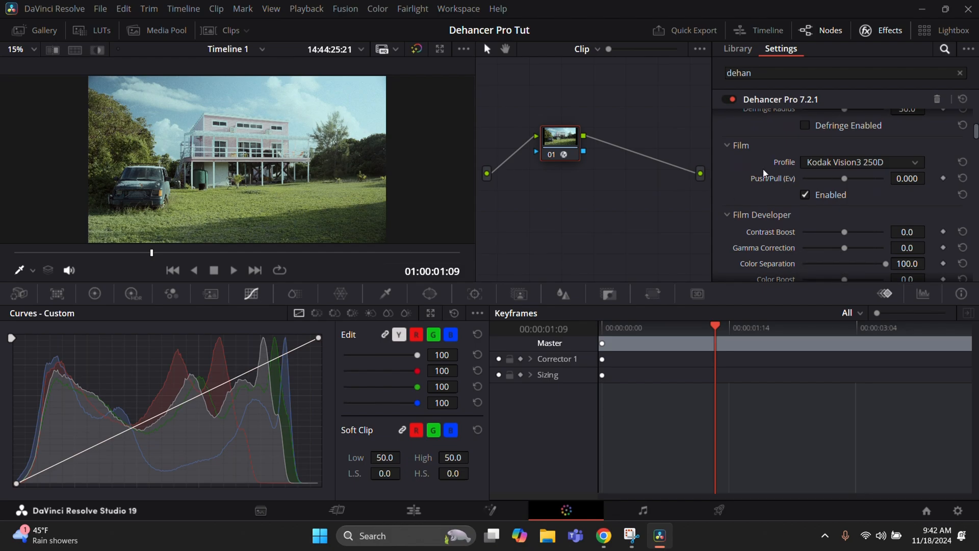
{"action": "left_click", "coordinate": [839, 164]}
{"action": "scroll", "coordinate": [846, 237], "scroll_direction": "down", "scroll_amount": 5}
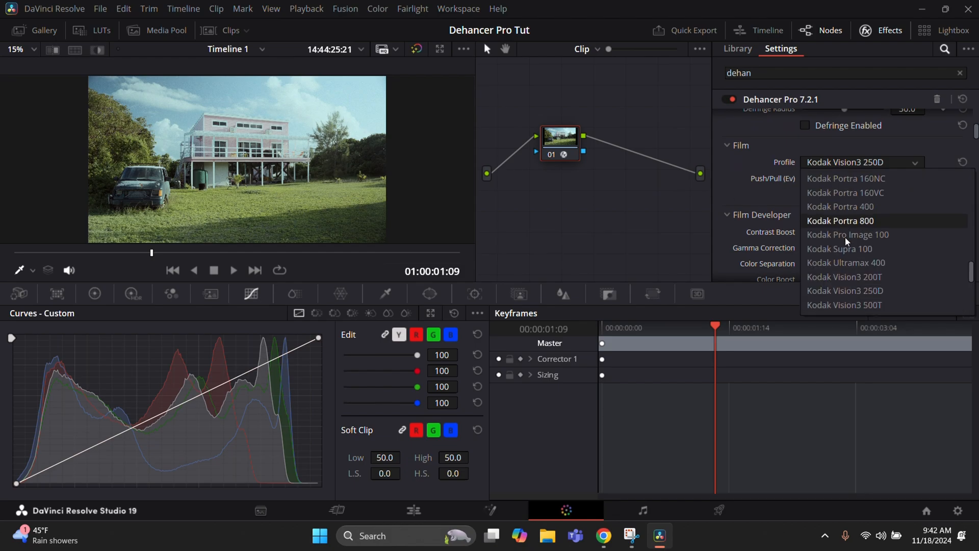
{"action": "scroll", "coordinate": [845, 237], "scroll_direction": "down", "scroll_amount": 3}
{"action": "scroll", "coordinate": [846, 237], "scroll_direction": "up", "scroll_amount": 3}
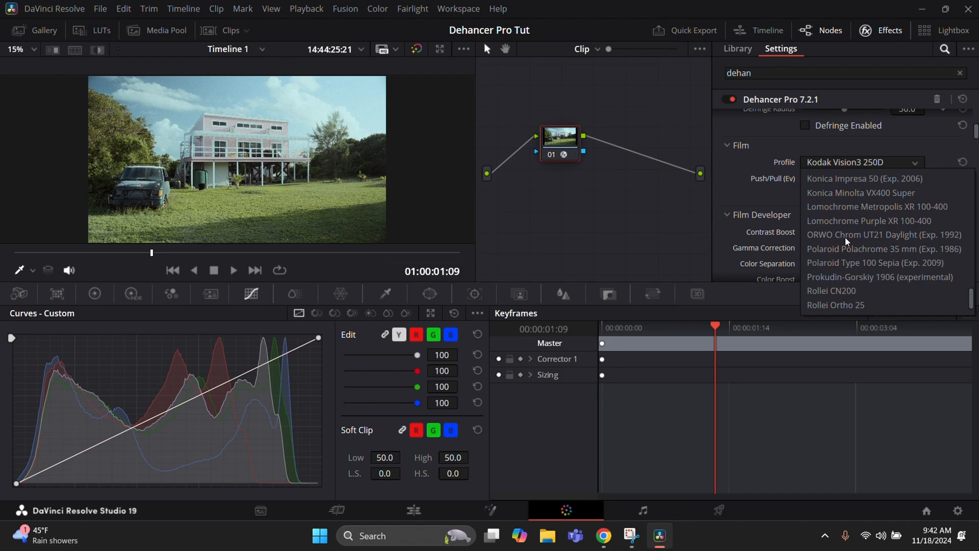
{"action": "scroll", "coordinate": [845, 237], "scroll_direction": "up", "scroll_amount": 8}
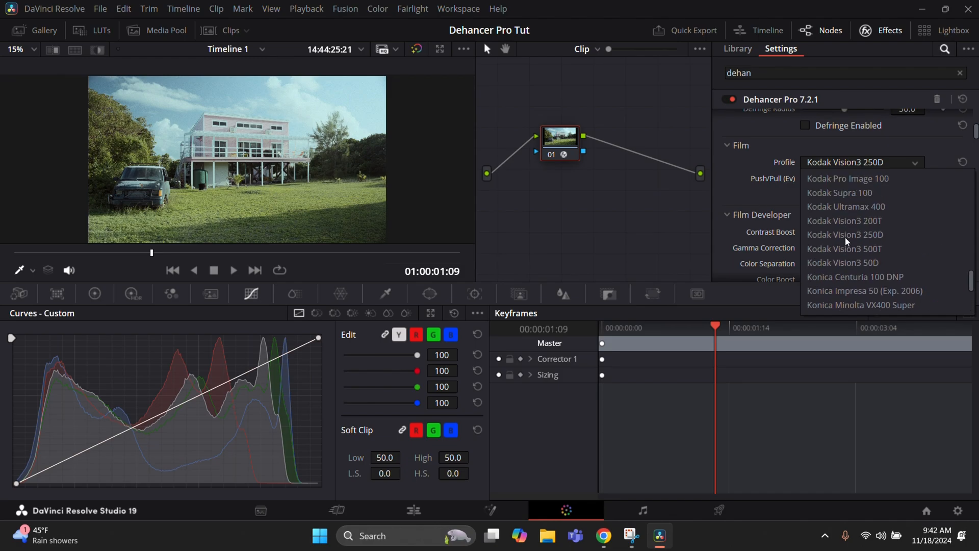
{"action": "scroll", "coordinate": [845, 237], "scroll_direction": "up", "scroll_amount": 6}
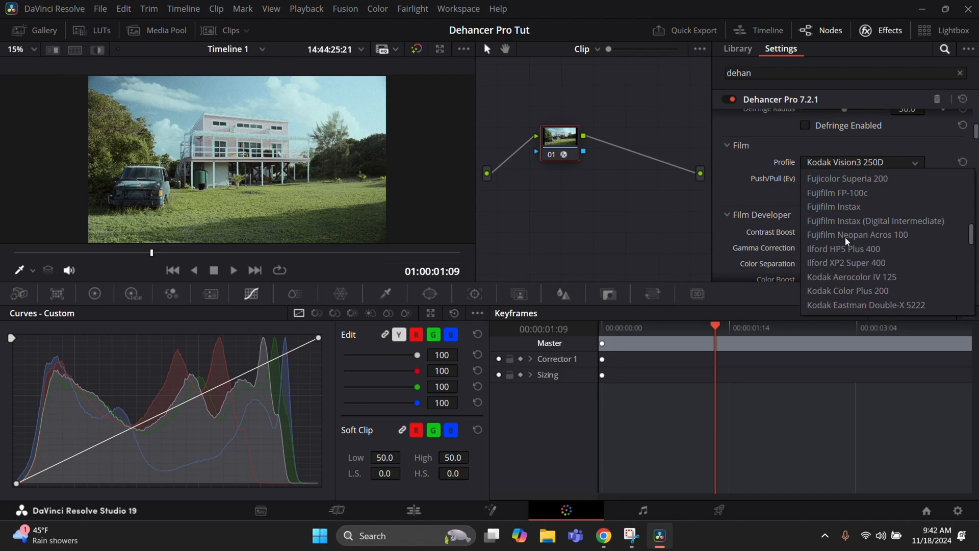
{"action": "scroll", "coordinate": [845, 237], "scroll_direction": "up", "scroll_amount": 2}
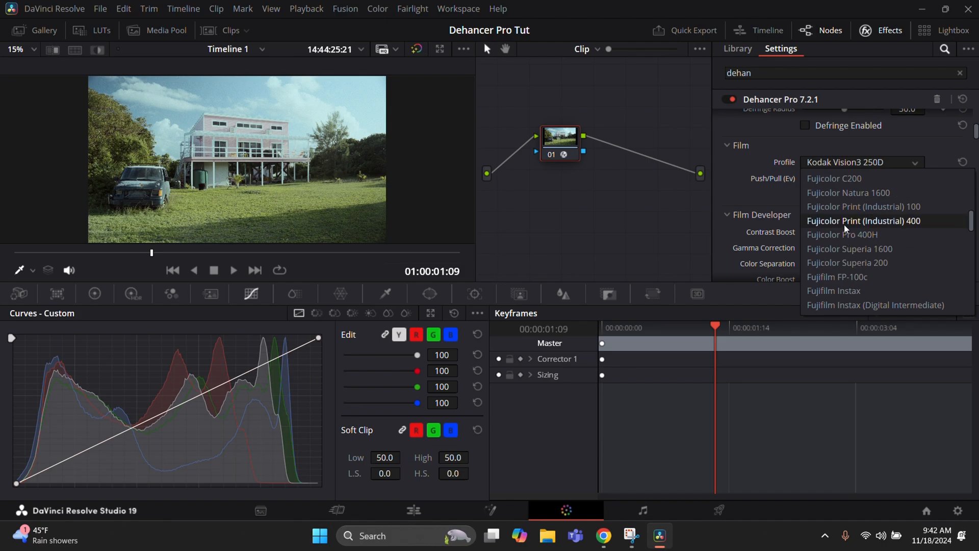
{"action": "scroll", "coordinate": [844, 237], "scroll_direction": "down", "scroll_amount": 3}
{"action": "scroll", "coordinate": [845, 238], "scroll_direction": "down", "scroll_amount": 2}
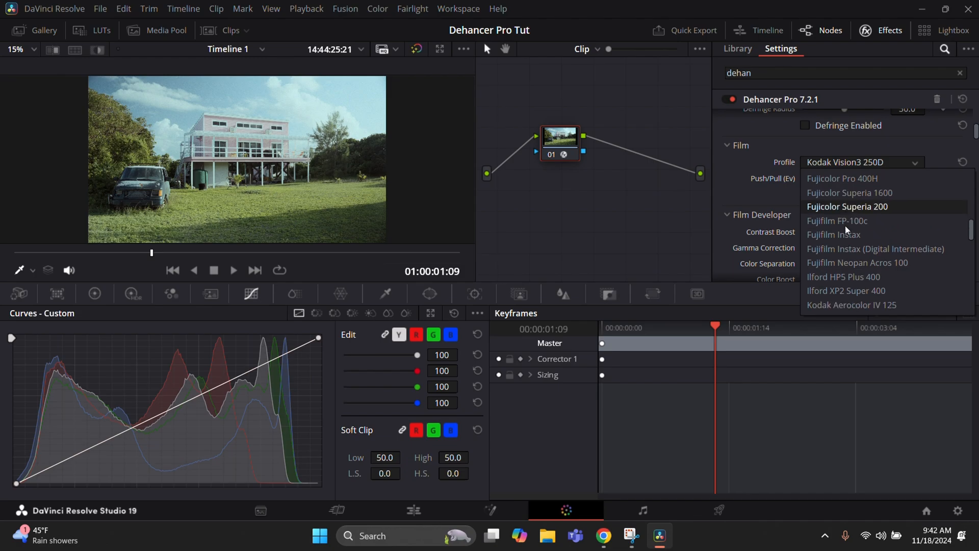
{"action": "scroll", "coordinate": [845, 225], "scroll_direction": "up", "scroll_amount": 11}
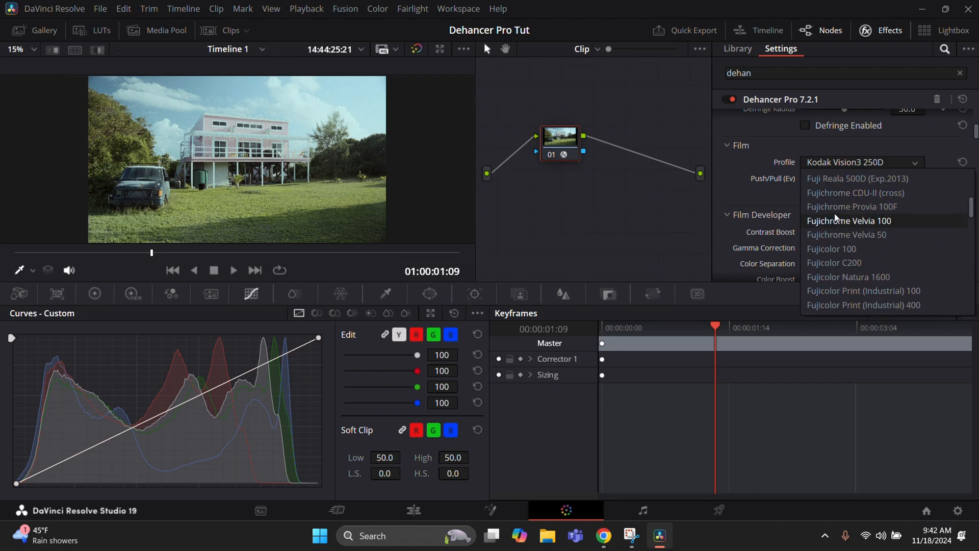
{"action": "left_click", "coordinate": [834, 210]}
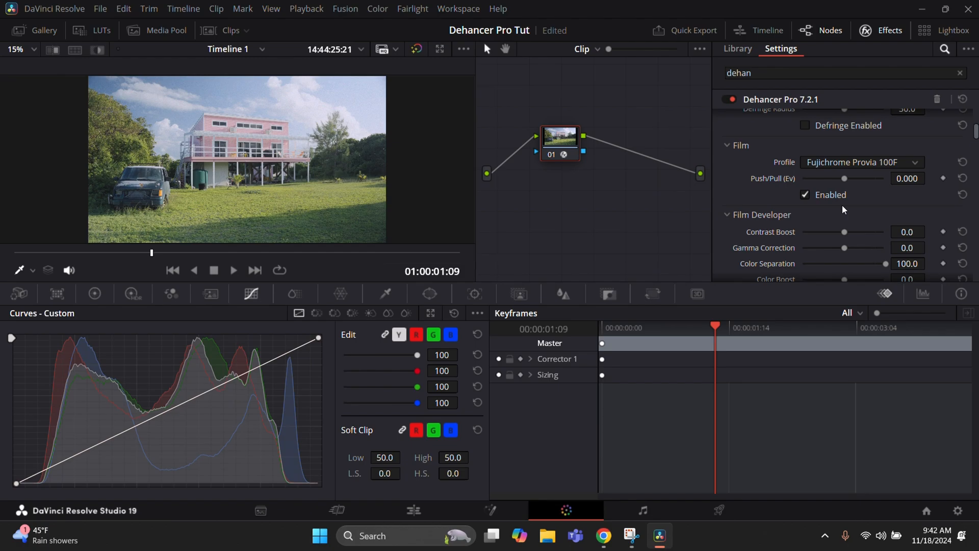
- Set Dehancer's Print profile to Kodak 2383 Print Film
{"action": "scroll", "coordinate": [754, 182], "scroll_direction": "down", "scroll_amount": 5}
{"action": "scroll", "coordinate": [753, 182], "scroll_direction": "up", "scroll_amount": 6}
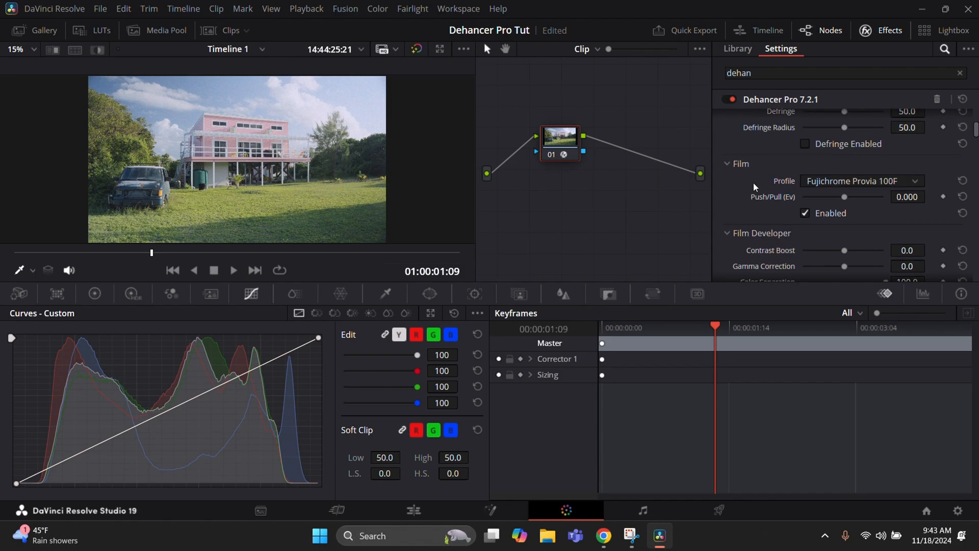
{"action": "scroll", "coordinate": [754, 182], "scroll_direction": "up", "scroll_amount": 2}
{"action": "scroll", "coordinate": [753, 182], "scroll_direction": "down", "scroll_amount": 6}
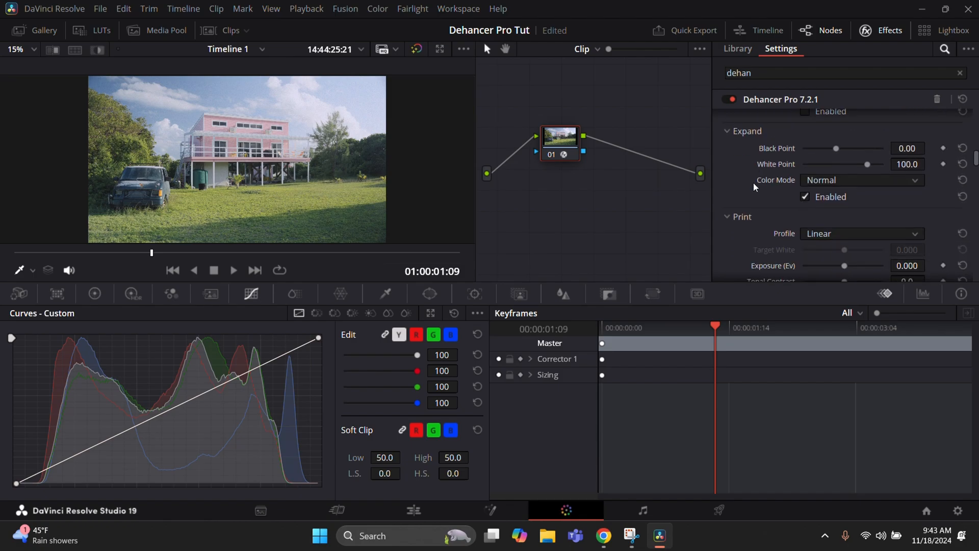
{"action": "scroll", "coordinate": [753, 182], "scroll_direction": "down", "scroll_amount": 2}
{"action": "left_click", "coordinate": [815, 180]}
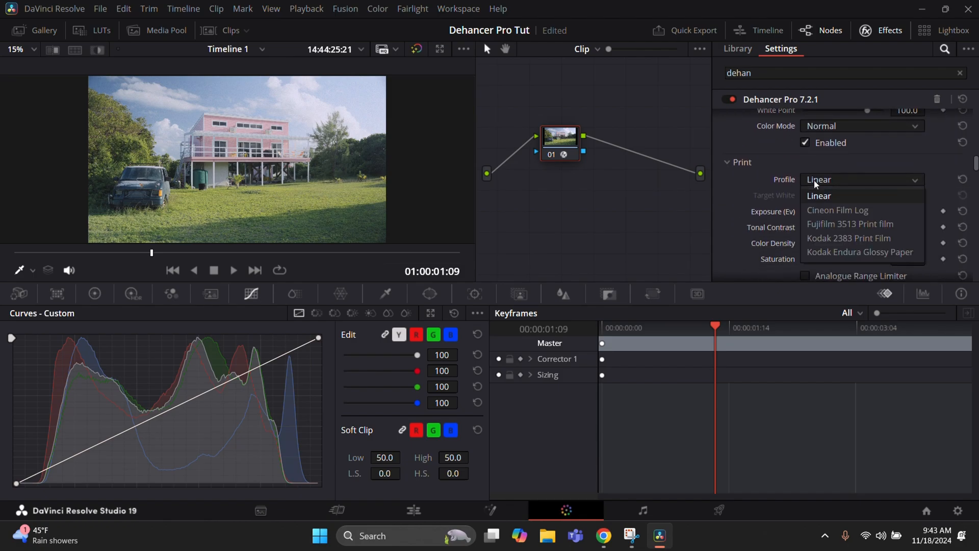
{"action": "left_click", "coordinate": [844, 239]}
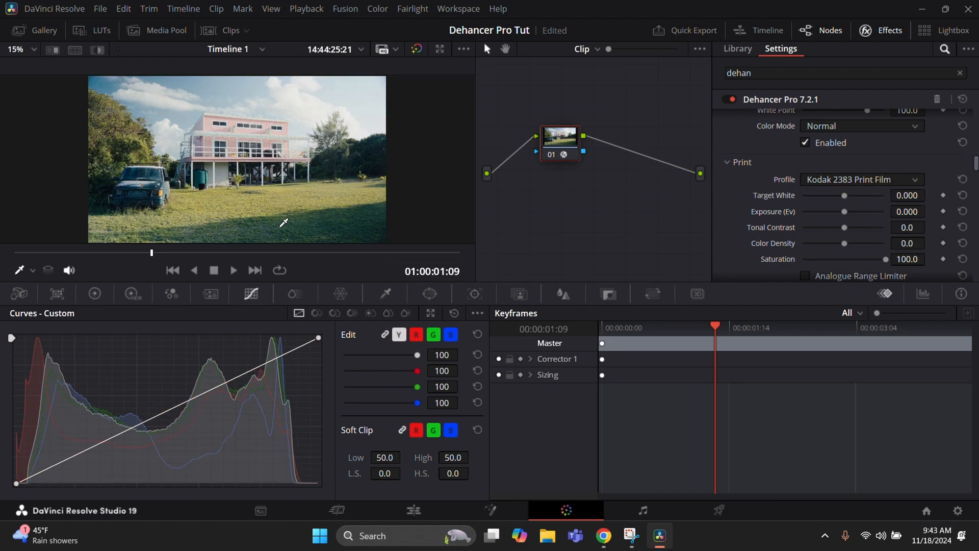
- Enable the Film Developer and set its Contrast Boost to about 5.4 and Color Boost to about 47.3
{"action": "scroll", "coordinate": [761, 197], "scroll_direction": "up", "scroll_amount": 4}
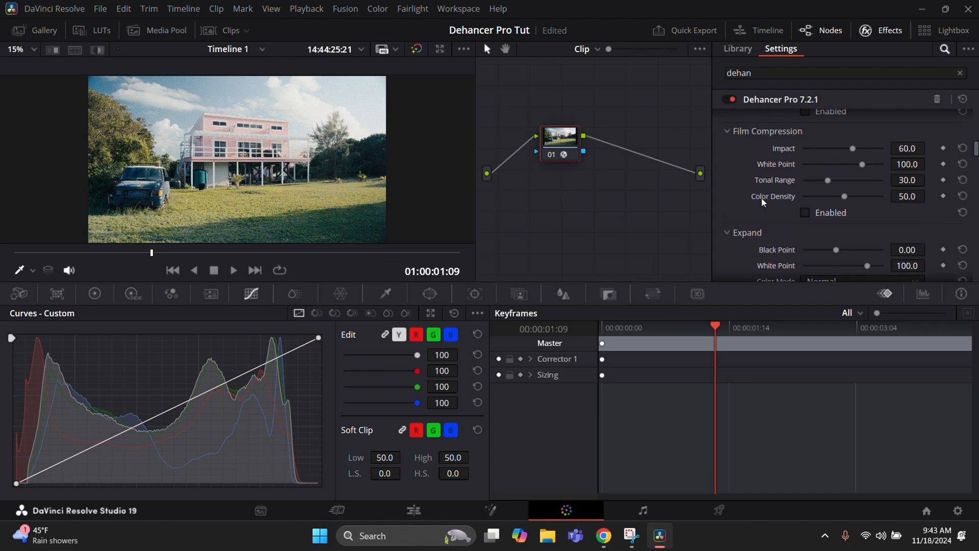
{"action": "scroll", "coordinate": [761, 197], "scroll_direction": "up", "scroll_amount": 3}
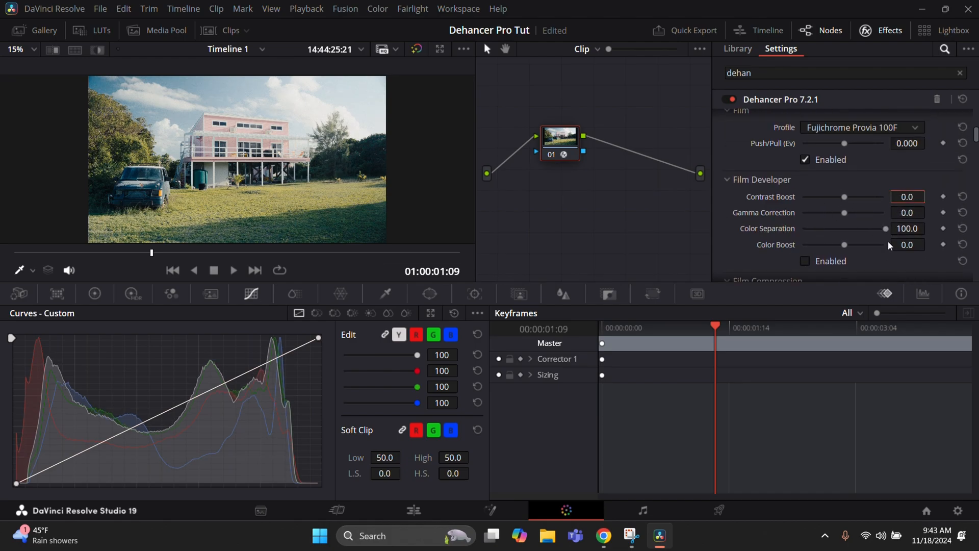
{"action": "left_click", "coordinate": [805, 261]}
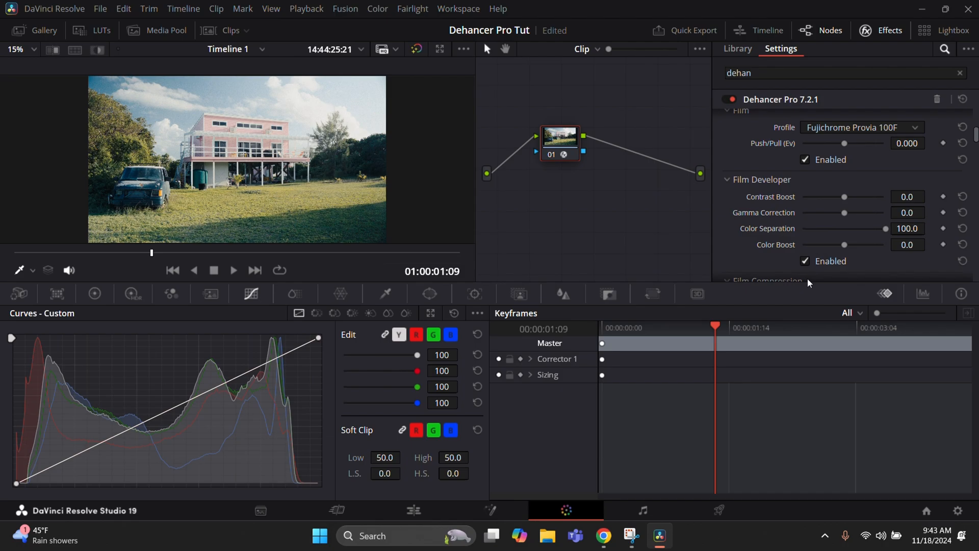
{"action": "left_click", "coordinate": [842, 197]}
{"action": "left_click_drag", "start_coordinate": [846, 197], "coordinate": [847, 198]}
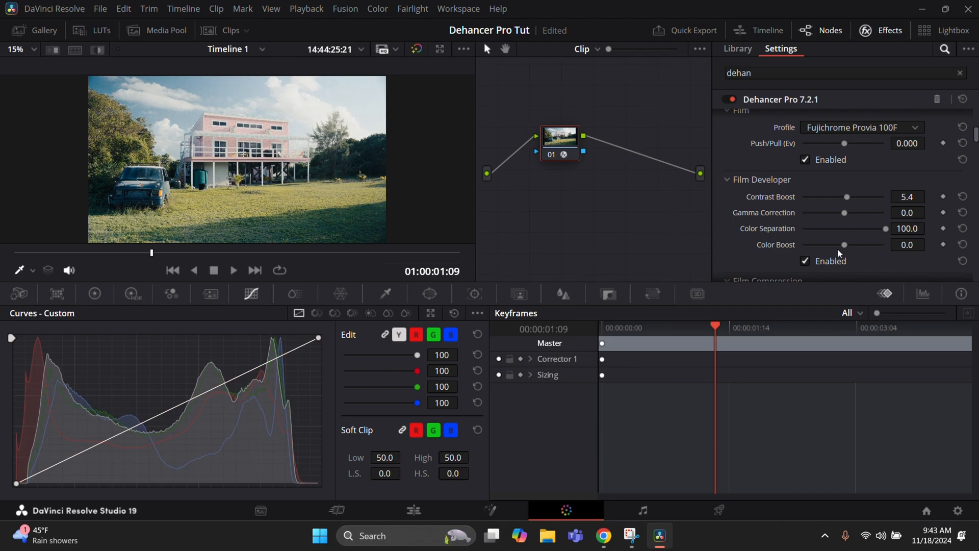
{"action": "left_click_drag", "start_coordinate": [843, 245], "coordinate": [864, 249]}
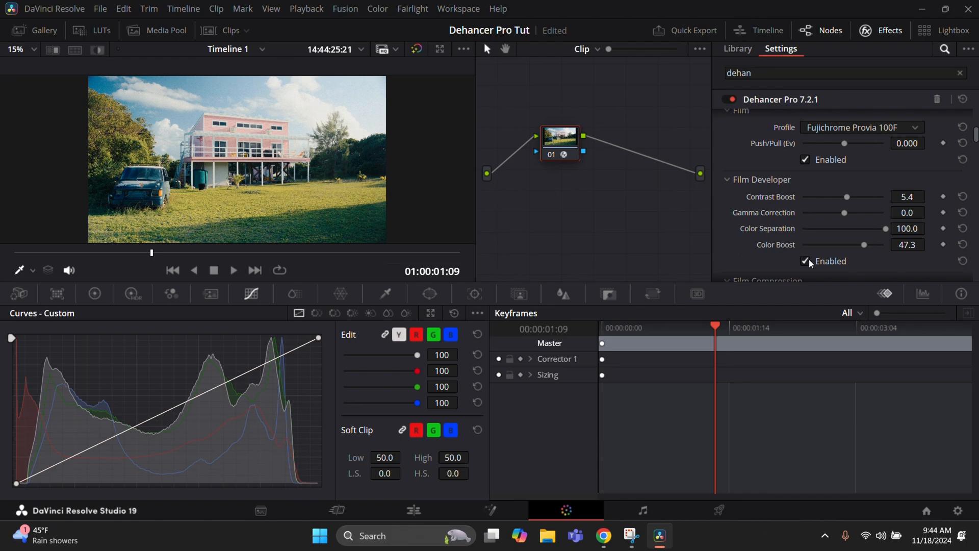
- Enable Dehancer's Film Compression with its default values
{"action": "scroll", "coordinate": [751, 255], "scroll_direction": "down", "scroll_amount": 3}
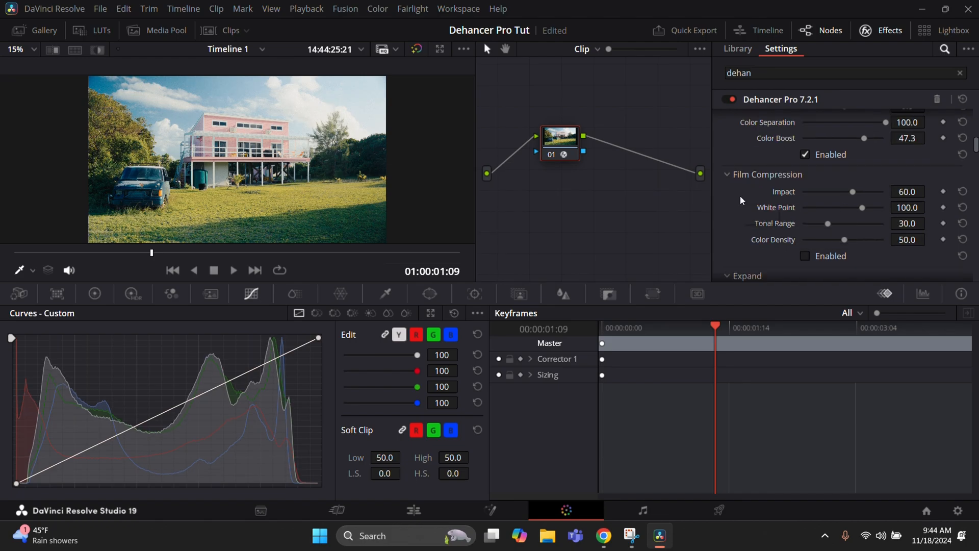
{"action": "scroll", "coordinate": [739, 195], "scroll_direction": "down", "scroll_amount": 1}
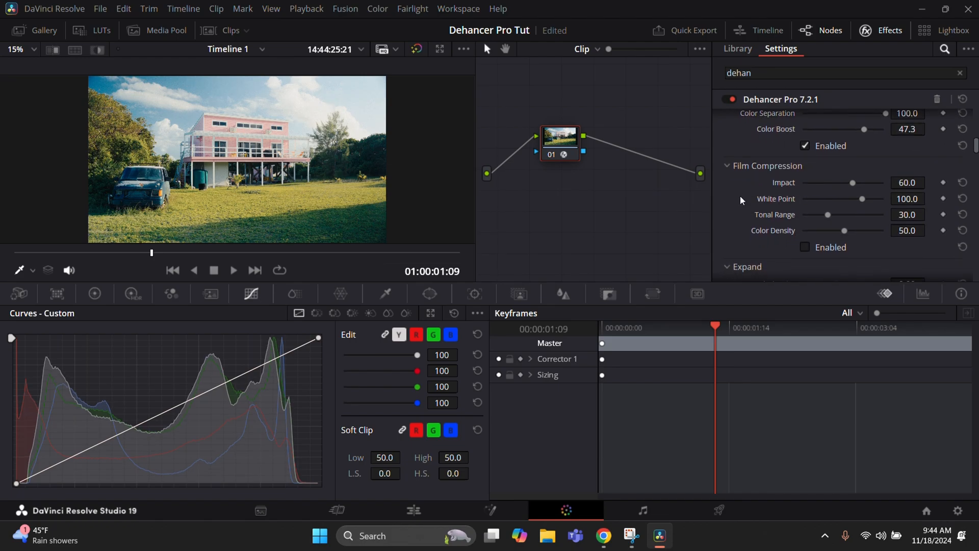
{"action": "left_click", "coordinate": [805, 241]}
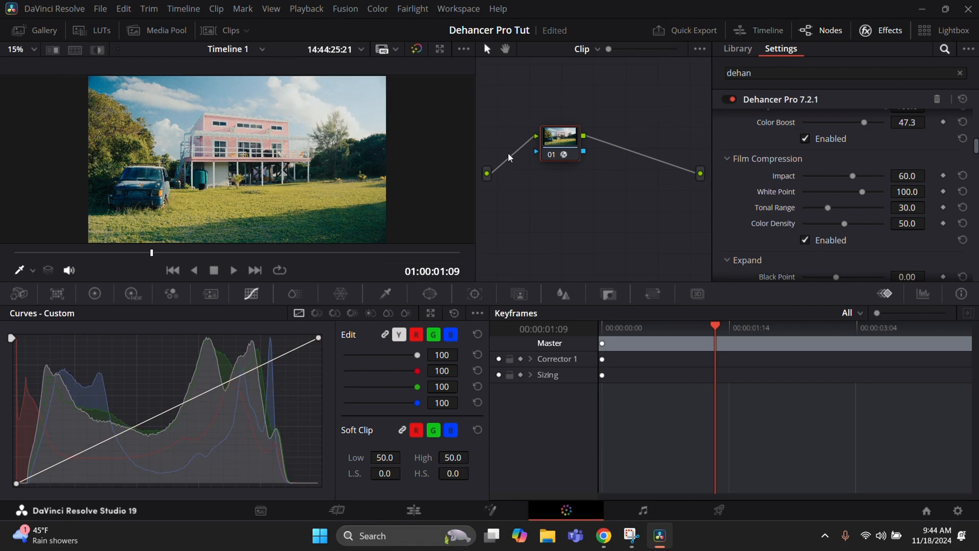
- Set the Print target white to about -0.512, exposure to about 0.209, tonal contrast to about 12.0 and color density to about 51.9
{"action": "scroll", "coordinate": [754, 227], "scroll_direction": "down", "scroll_amount": 5}
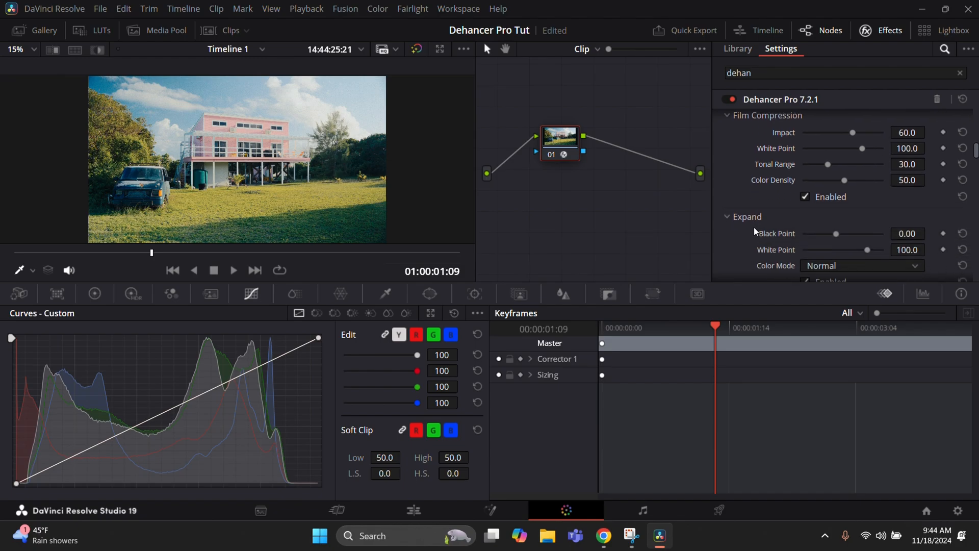
{"action": "scroll", "coordinate": [764, 213], "scroll_direction": "up", "scroll_amount": 3}
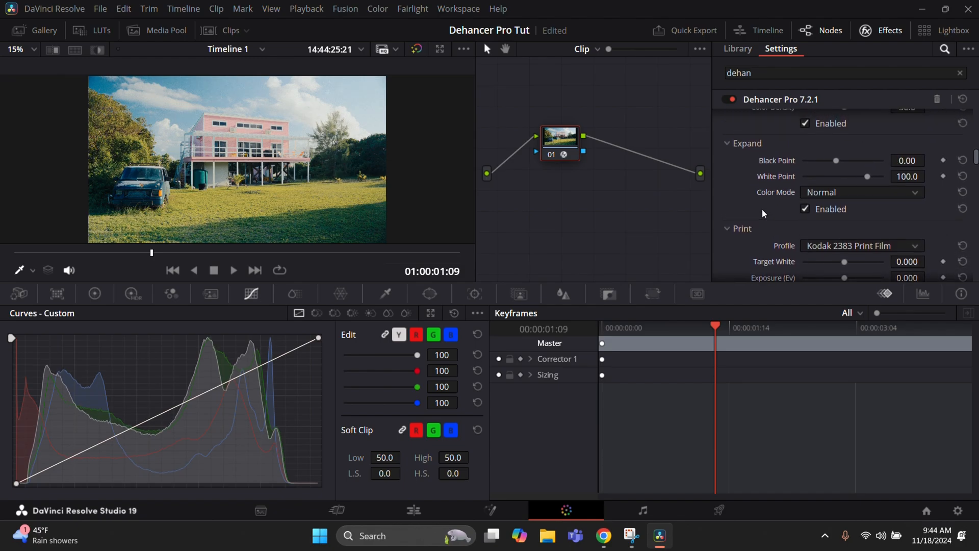
{"action": "scroll", "coordinate": [764, 213], "scroll_direction": "down", "scroll_amount": 4}
{"action": "scroll", "coordinate": [763, 214], "scroll_direction": "down", "scroll_amount": 3}
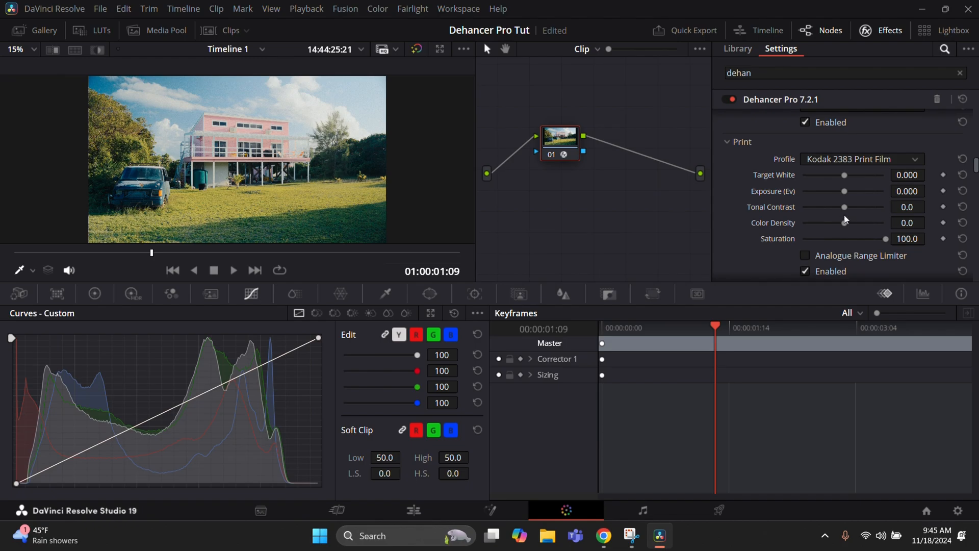
{"action": "left_click_drag", "start_coordinate": [843, 176], "coordinate": [835, 183]}
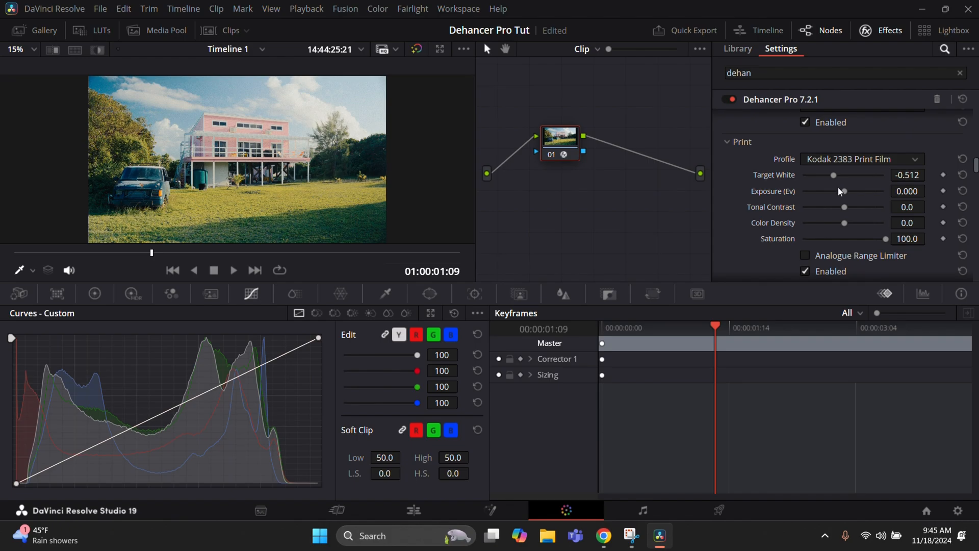
{"action": "left_click_drag", "start_coordinate": [844, 192], "coordinate": [850, 199]}
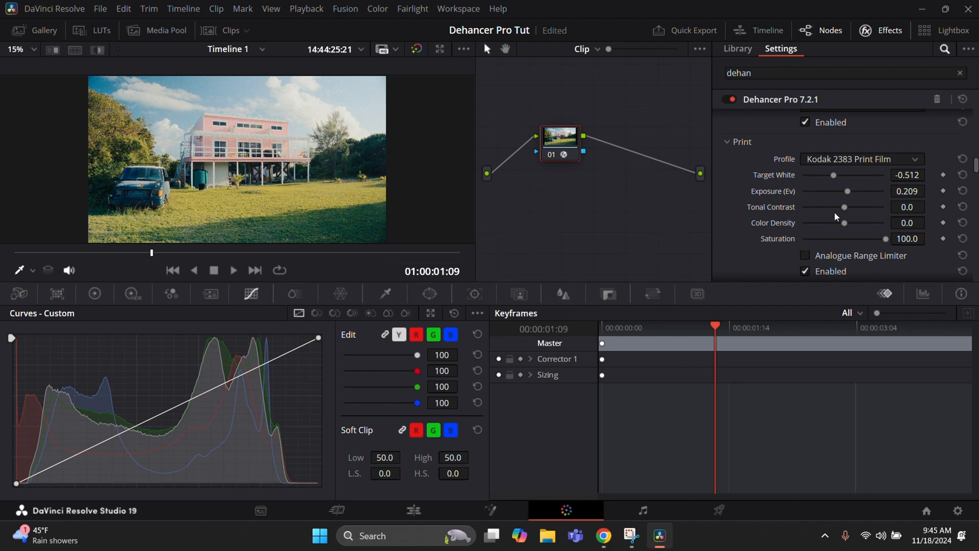
{"action": "left_click_drag", "start_coordinate": [836, 208], "coordinate": [855, 211]}
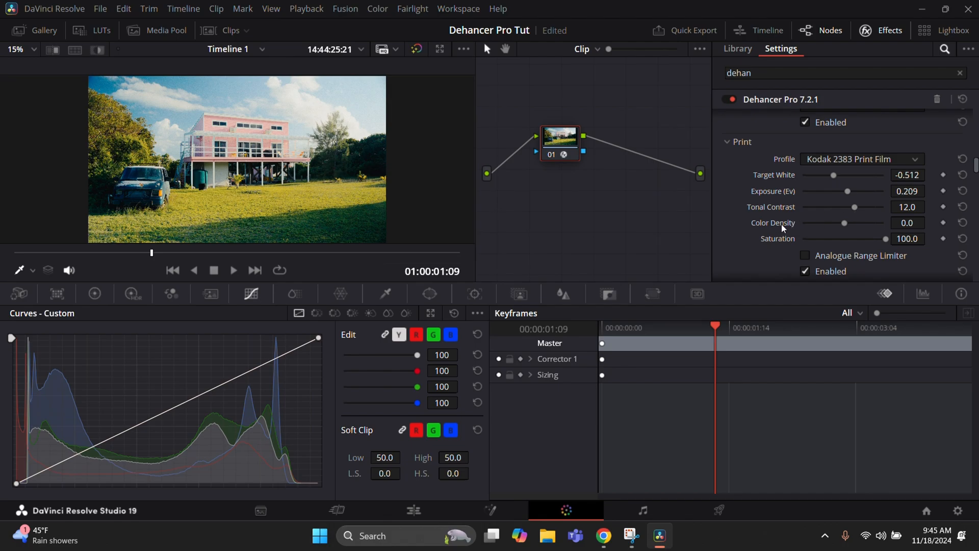
{"action": "left_click_drag", "start_coordinate": [844, 223], "coordinate": [866, 226]}
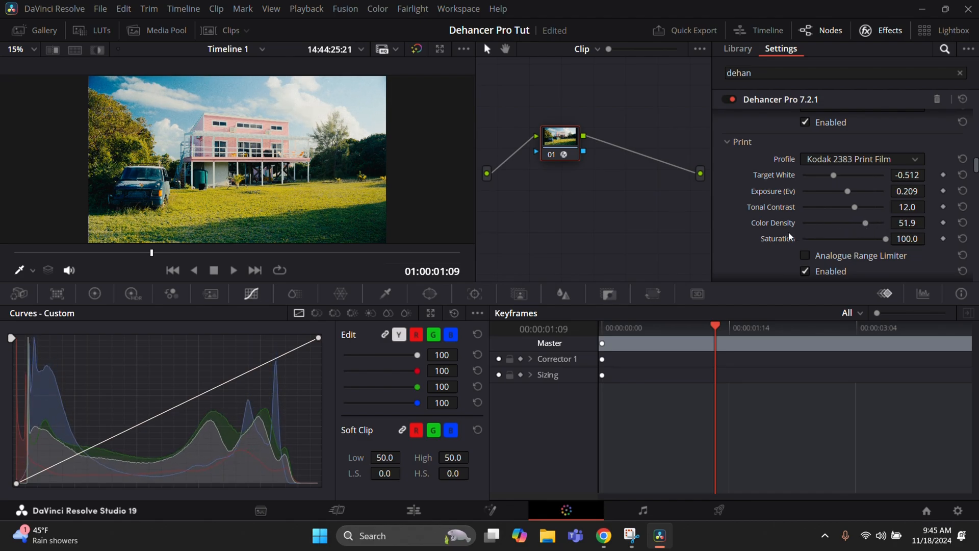
- Set the Color Head's Yellow - Blue balance to about -5.8
{"action": "scroll", "coordinate": [789, 233], "scroll_direction": "down", "scroll_amount": 5}
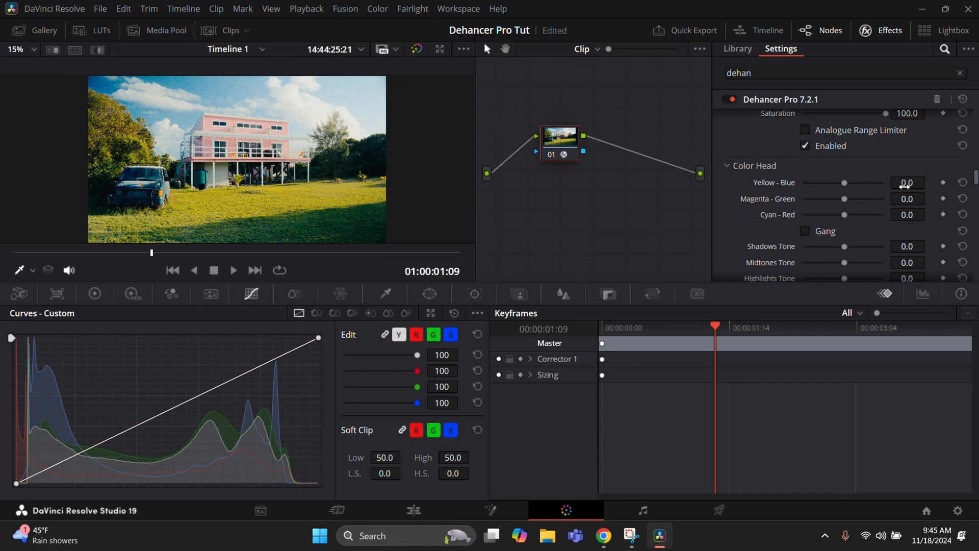
{"action": "scroll", "coordinate": [756, 215], "scroll_direction": "down", "scroll_amount": 3}
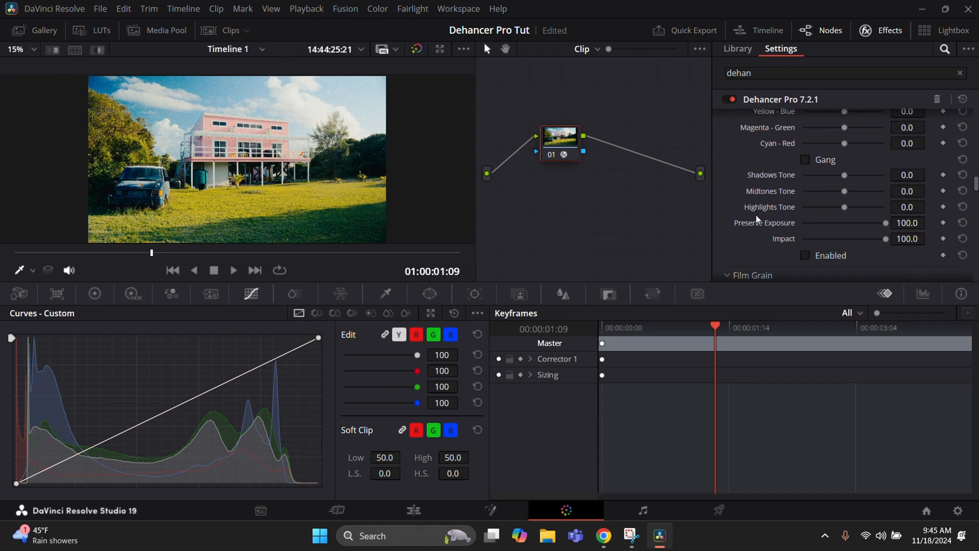
{"action": "scroll", "coordinate": [755, 216], "scroll_direction": "up", "scroll_amount": 1}
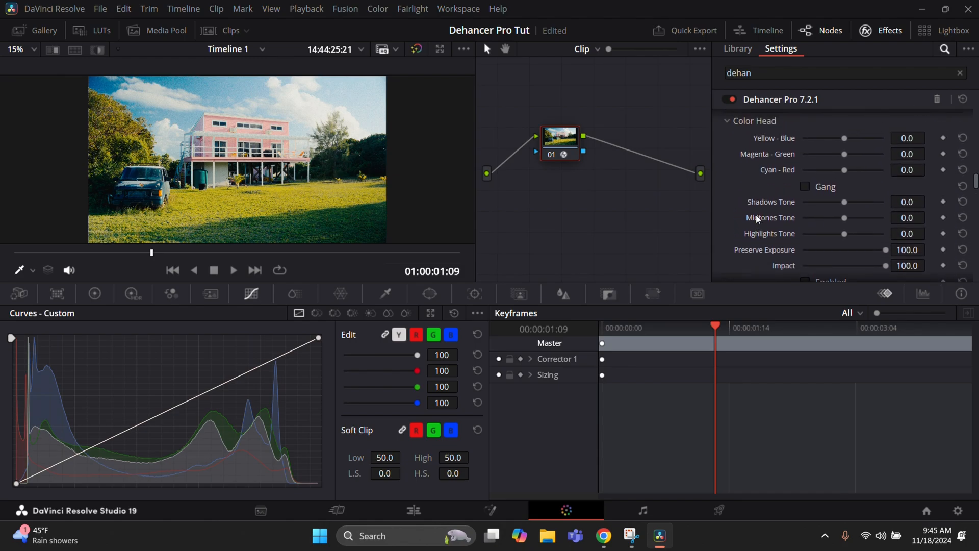
{"action": "scroll", "coordinate": [756, 215], "scroll_direction": "up", "scroll_amount": 1}
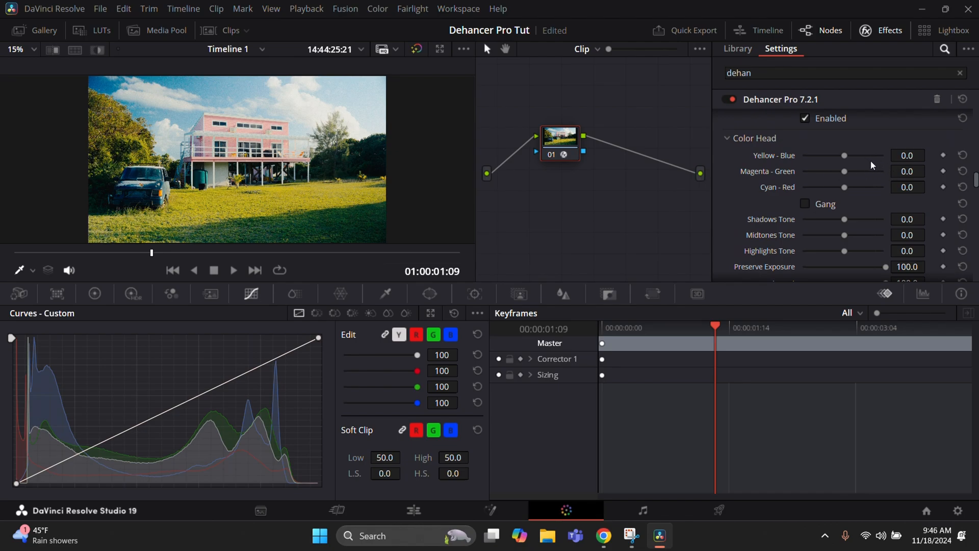
{"action": "scroll", "coordinate": [843, 160], "scroll_direction": "up", "scroll_amount": 1}
{"action": "left_click_drag", "start_coordinate": [843, 161], "coordinate": [837, 163]}
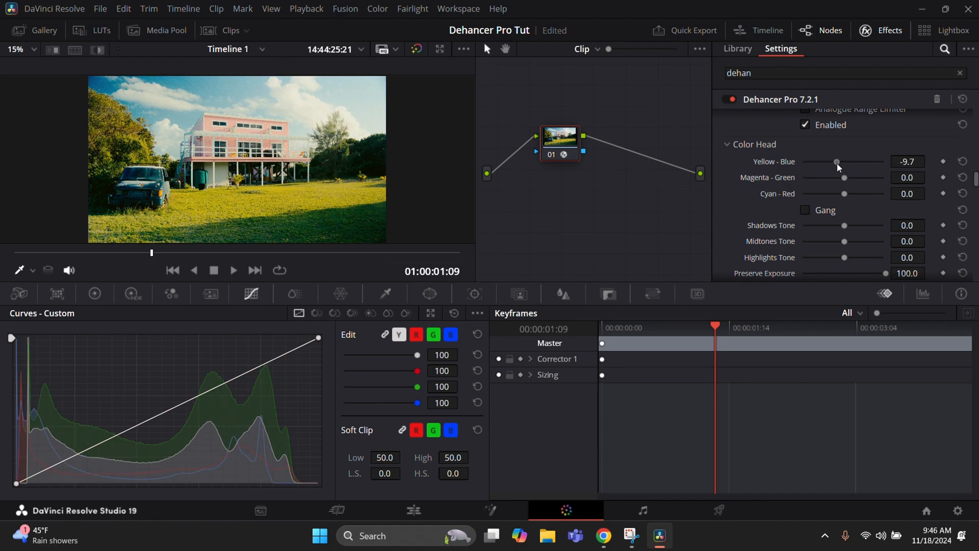
{"action": "left_click_drag", "start_coordinate": [837, 163], "coordinate": [840, 164]}
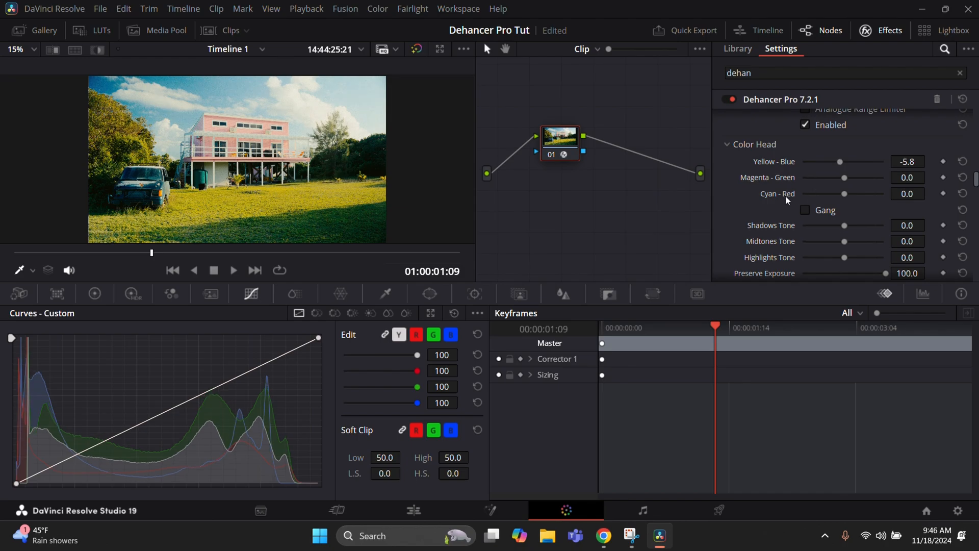
- Examine the profiles available for Dehancer's Film Grain
{"action": "scroll", "coordinate": [736, 216], "scroll_direction": "down", "scroll_amount": 2}
{"action": "scroll", "coordinate": [735, 216], "scroll_direction": "down", "scroll_amount": 5}
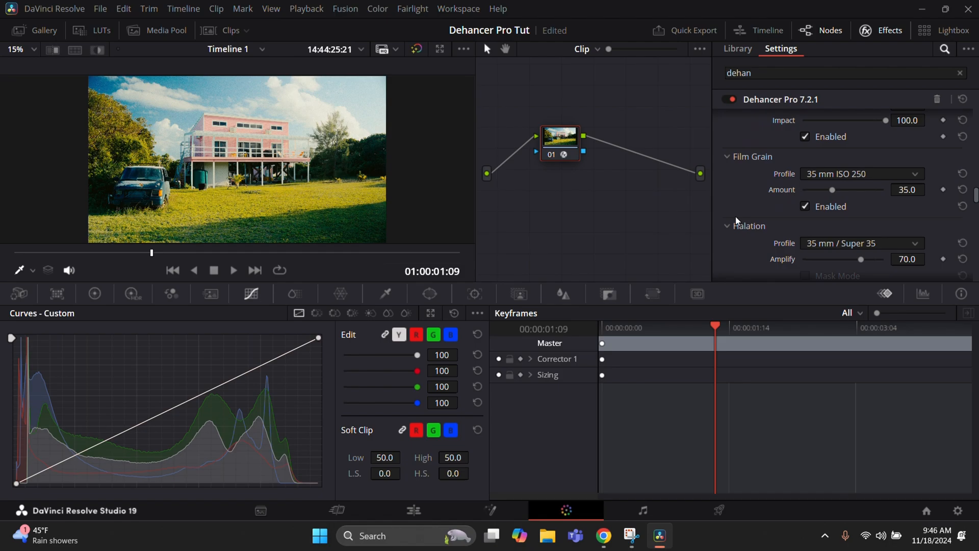
{"action": "scroll", "coordinate": [735, 216], "scroll_direction": "down", "scroll_amount": 1}
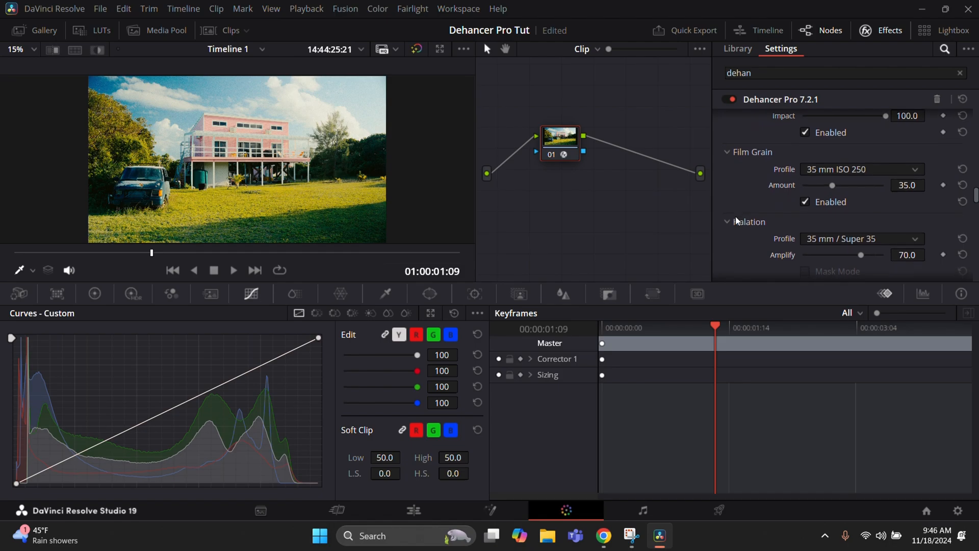
{"action": "left_click", "coordinate": [829, 173]}
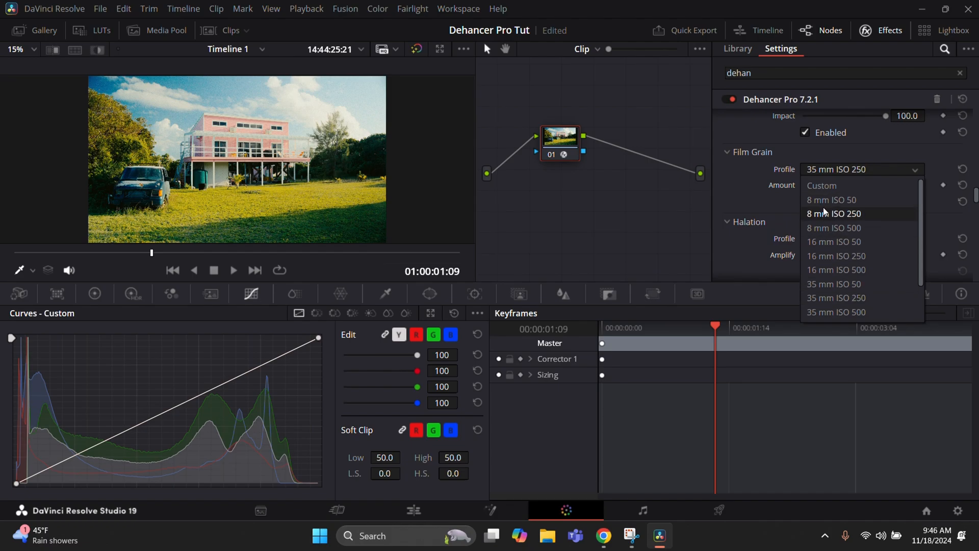
{"action": "left_click", "coordinate": [730, 188]}
- Enable Halation and set its profile to 16 mm / Super 16
{"action": "scroll", "coordinate": [748, 200], "scroll_direction": "down", "scroll_amount": 3}
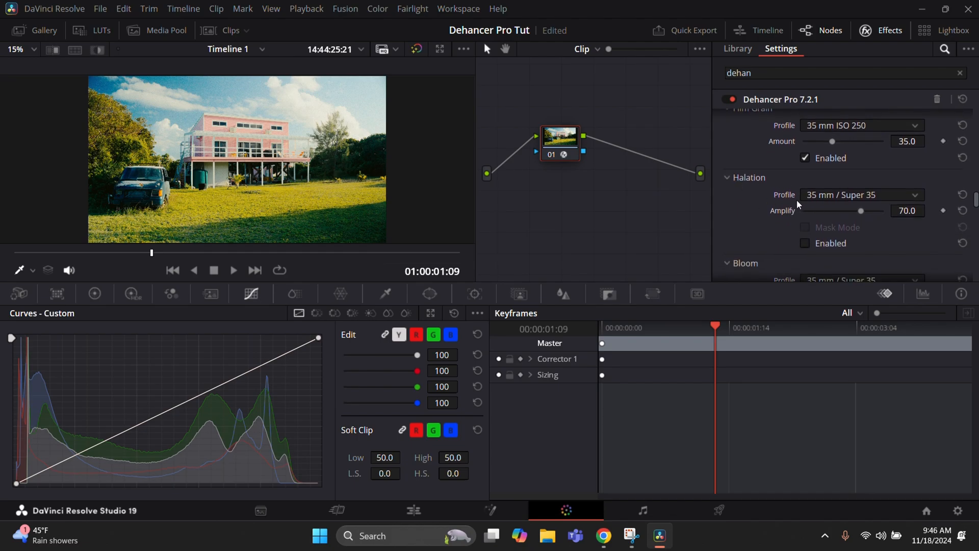
{"action": "left_click", "coordinate": [803, 244]}
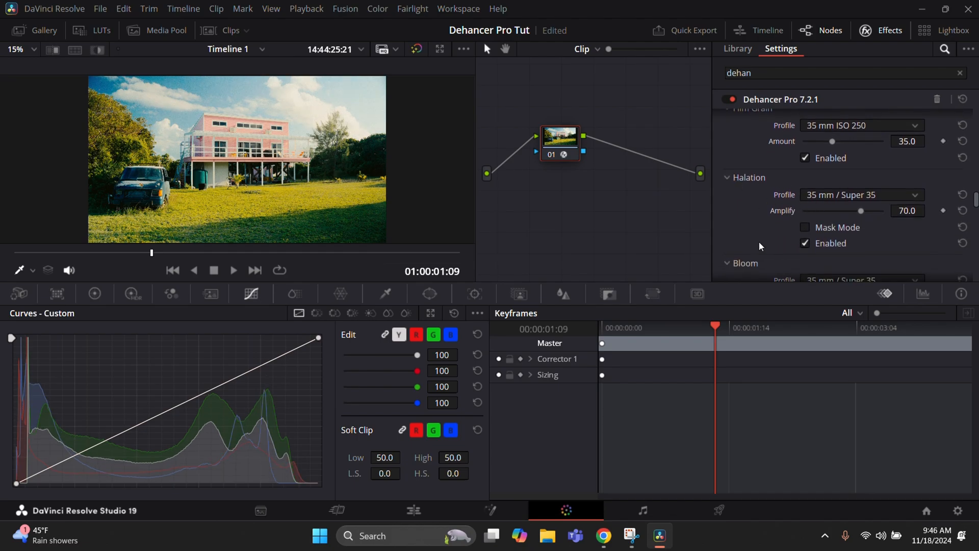
{"action": "left_click", "coordinate": [834, 195]}
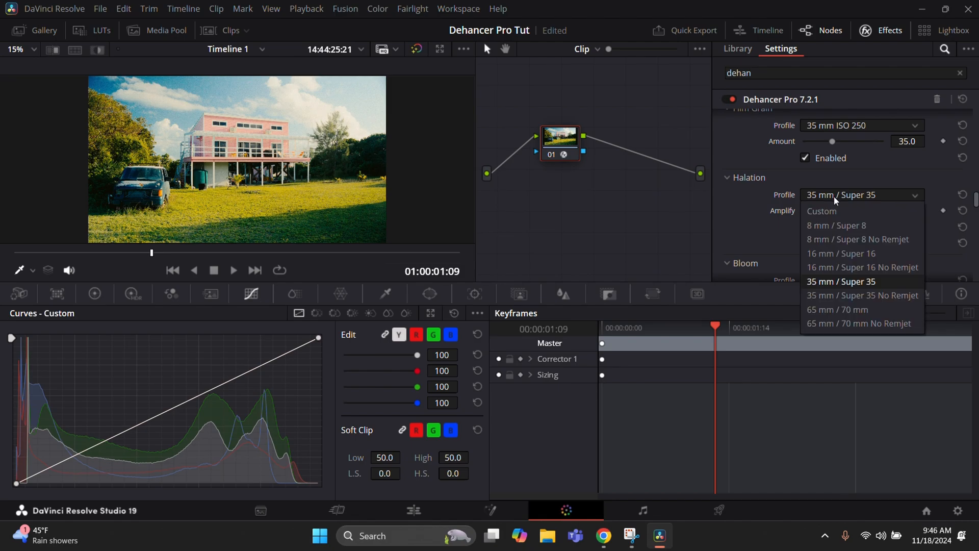
{"action": "left_click", "coordinate": [843, 254]}
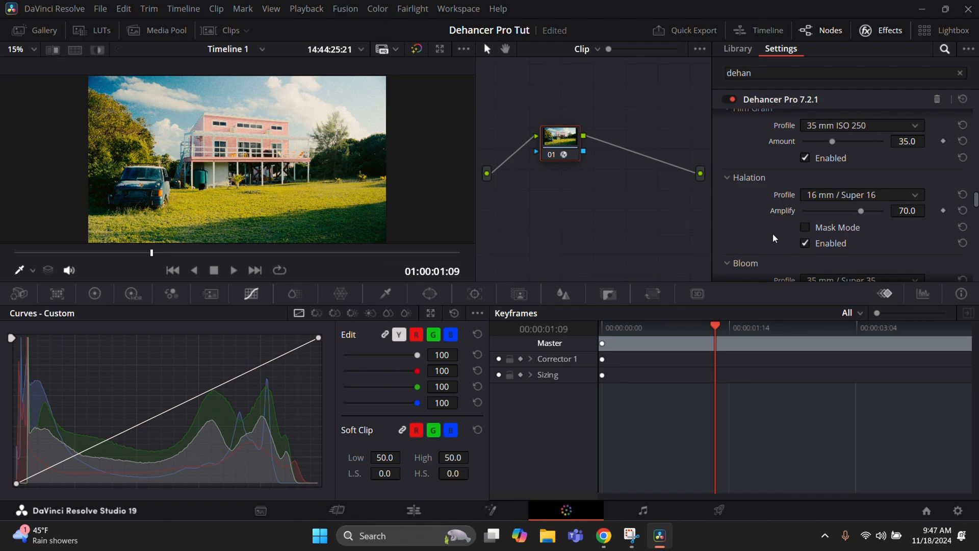
- Enable Dehancer's Bloom effect with its default profile and amplification
{"action": "scroll", "coordinate": [771, 232], "scroll_direction": "down", "scroll_amount": 2}
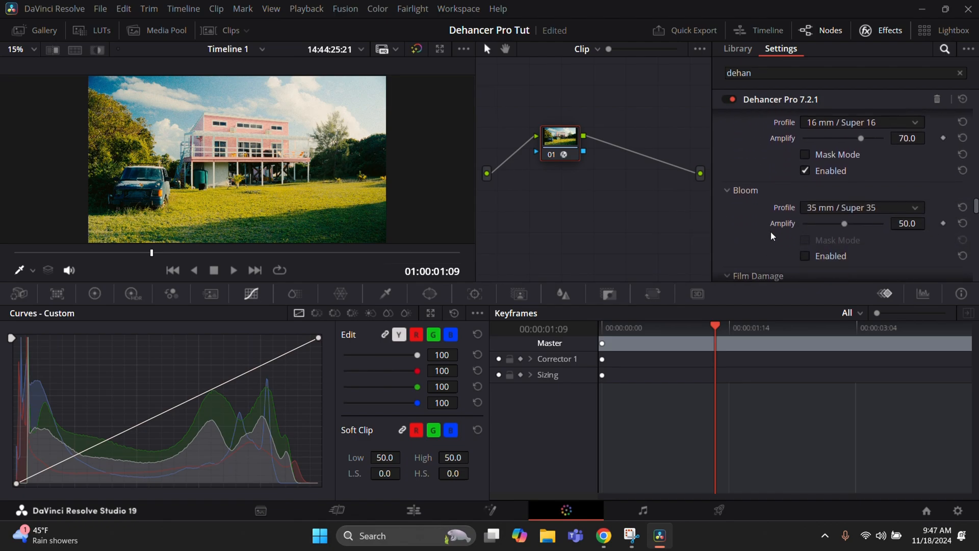
{"action": "scroll", "coordinate": [771, 232], "scroll_direction": "down", "scroll_amount": 1}
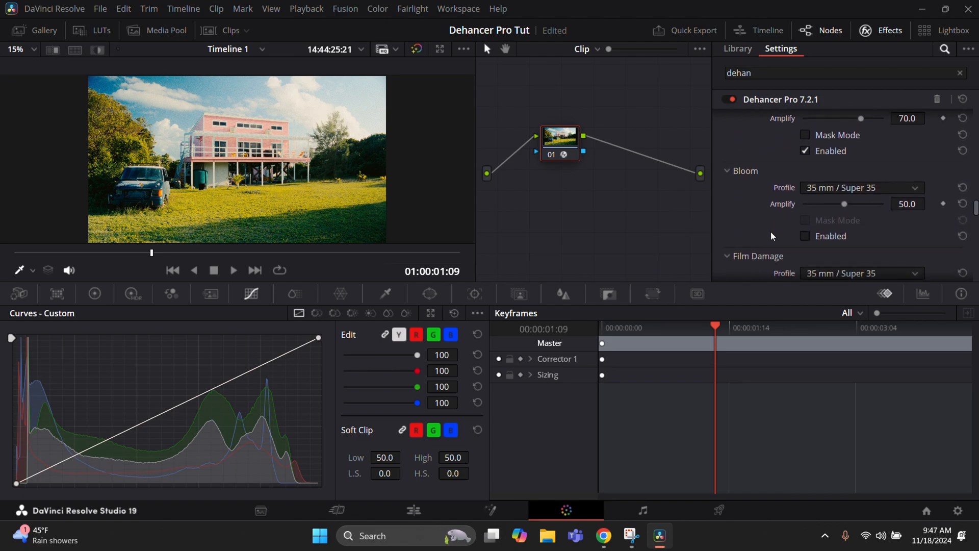
{"action": "scroll", "coordinate": [770, 231], "scroll_direction": "down", "scroll_amount": 1}
{"action": "left_click", "coordinate": [805, 220]}
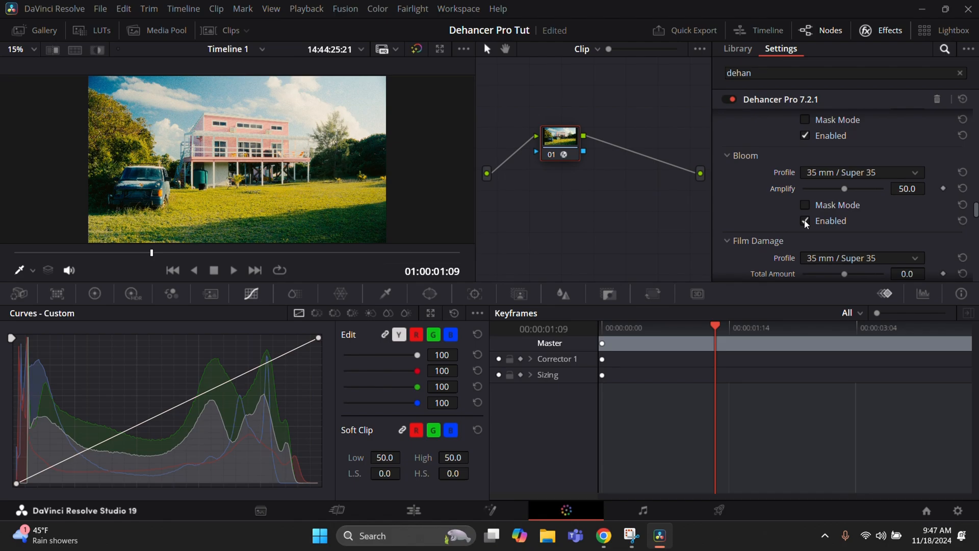
- Check Bloom's available profiles and pick 35 mm / Super 35
{"action": "left_click", "coordinate": [845, 176]}
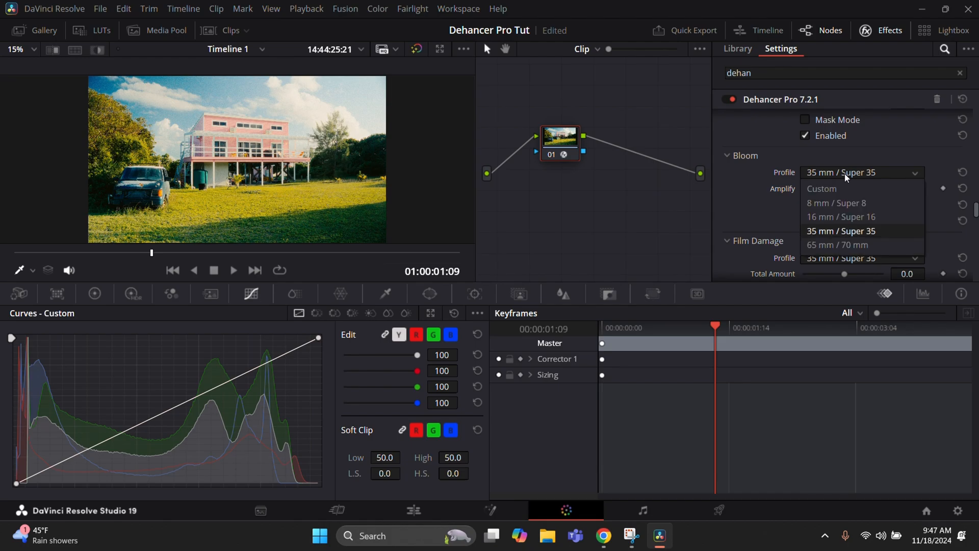
{"action": "left_click", "coordinate": [844, 232]}
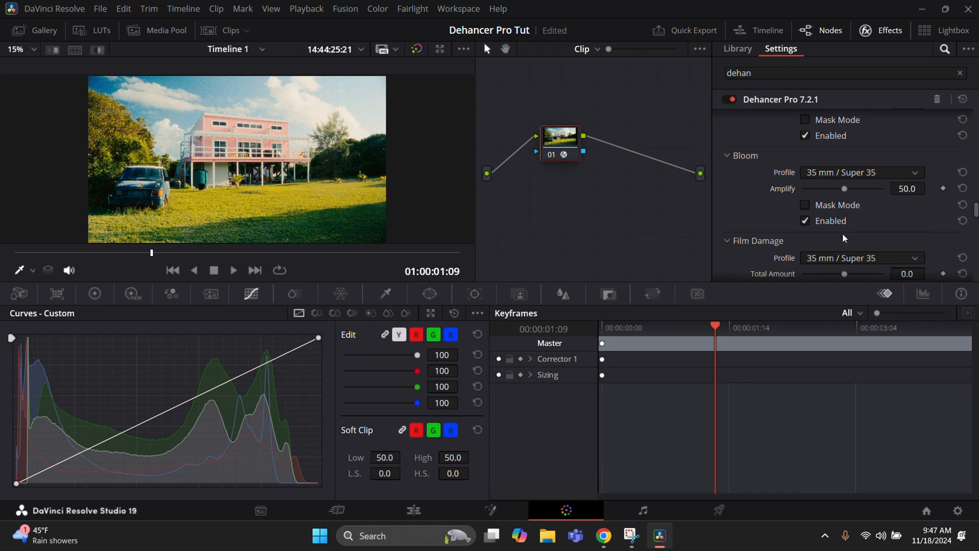
{"action": "scroll", "coordinate": [732, 201], "scroll_direction": "down", "scroll_amount": 3}
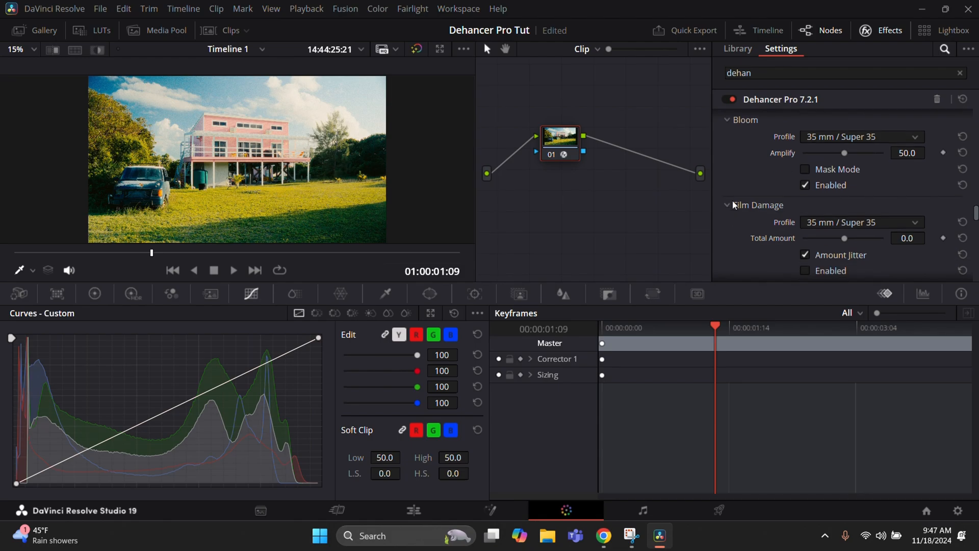
- Enable Film Damage, previewing the 8 mm / Super 8 profile in playback before setting it to 35 mm / Super 35
{"action": "scroll", "coordinate": [733, 201], "scroll_direction": "down", "scroll_amount": 1}
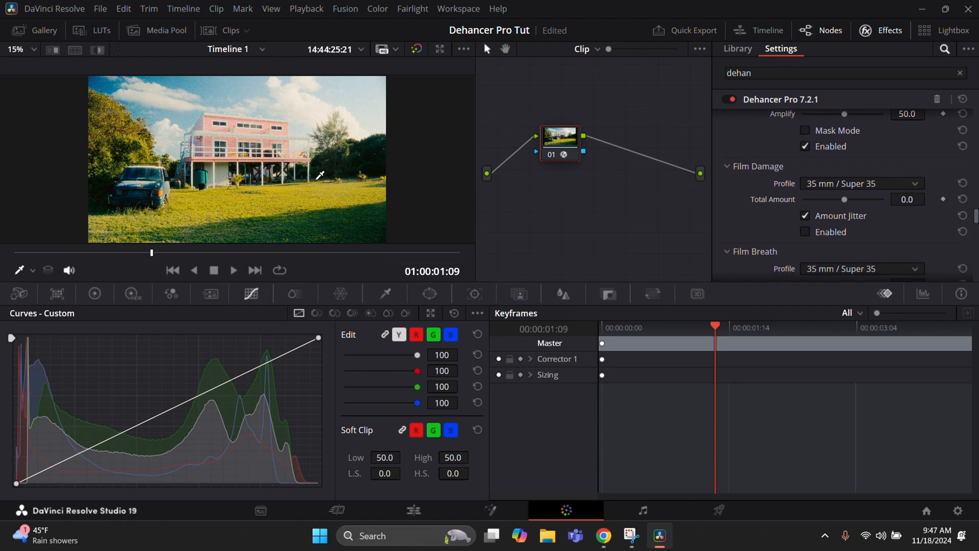
{"action": "scroll", "coordinate": [315, 172], "scroll_direction": "up", "scroll_amount": 1}
{"action": "scroll", "coordinate": [315, 172], "scroll_direction": "up", "scroll_amount": 2}
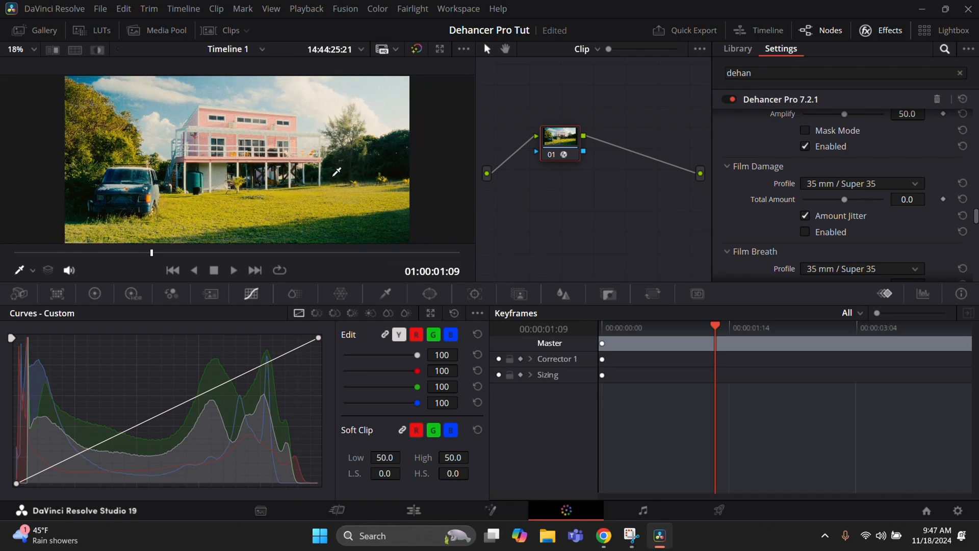
{"action": "scroll", "coordinate": [404, 191], "scroll_direction": "down", "scroll_amount": 3}
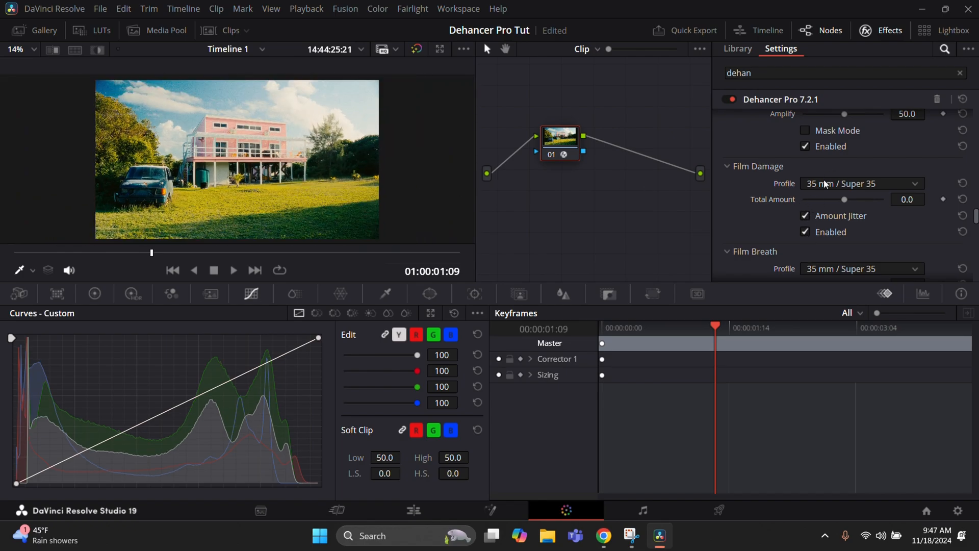
{"action": "left_click", "coordinate": [862, 183]}
{"action": "left_click", "coordinate": [826, 216]}
{"action": "key", "text": "space"}
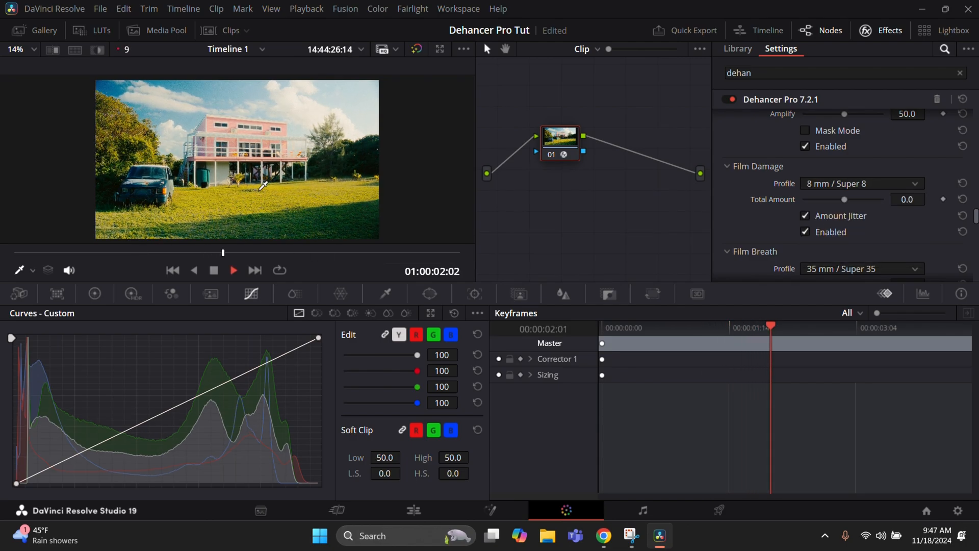
{"action": "key", "text": "space"}
{"action": "left_click", "coordinate": [867, 181]}
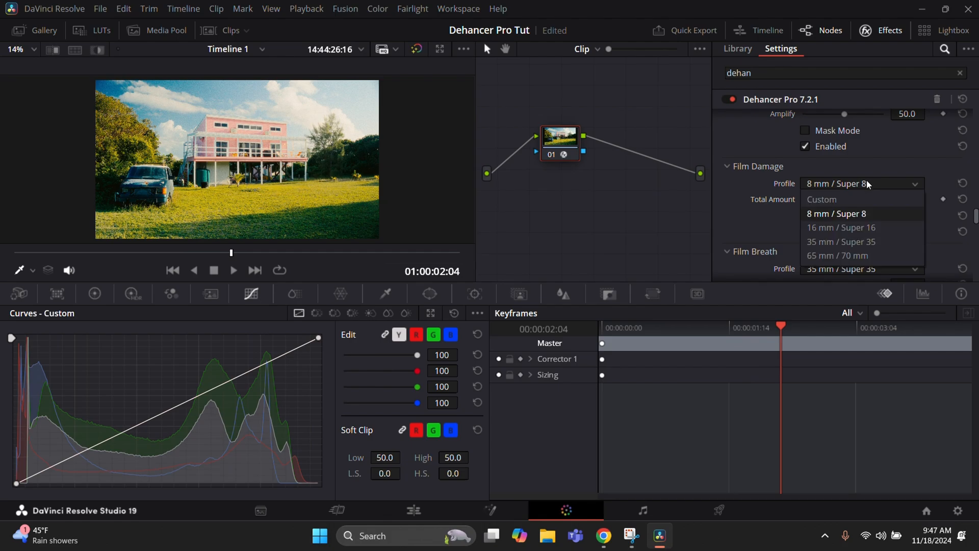
{"action": "left_click", "coordinate": [859, 243]}
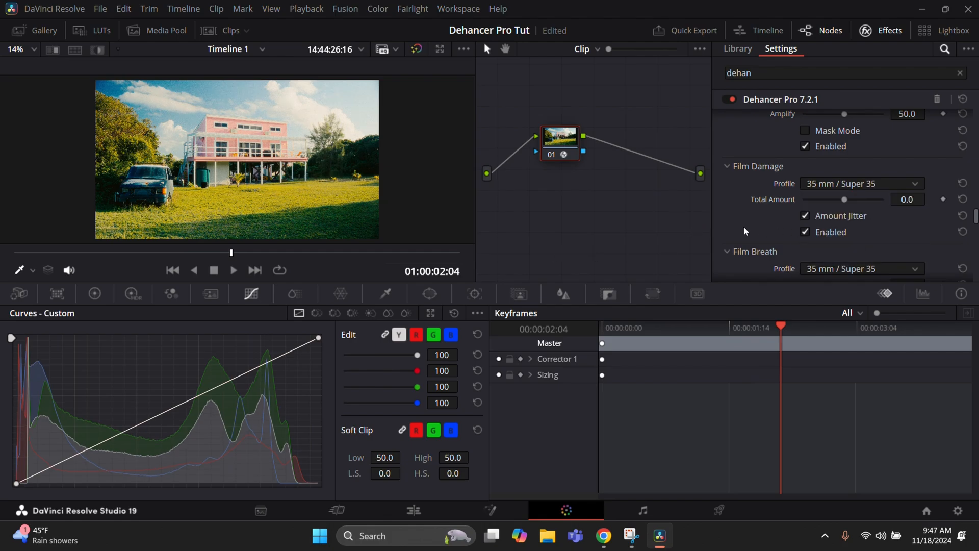
- Enable Film Breath with the 35 mm / Super 35 profile at full impact and play the clip to check it
{"action": "scroll", "coordinate": [744, 230], "scroll_direction": "down", "scroll_amount": 3}
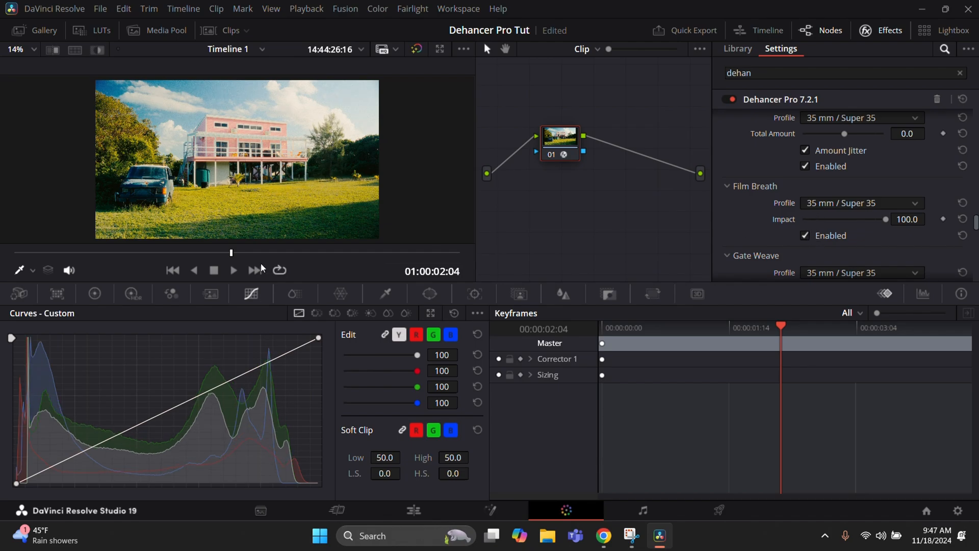
{"action": "left_click", "coordinate": [145, 252]}
{"action": "key", "text": "space"}
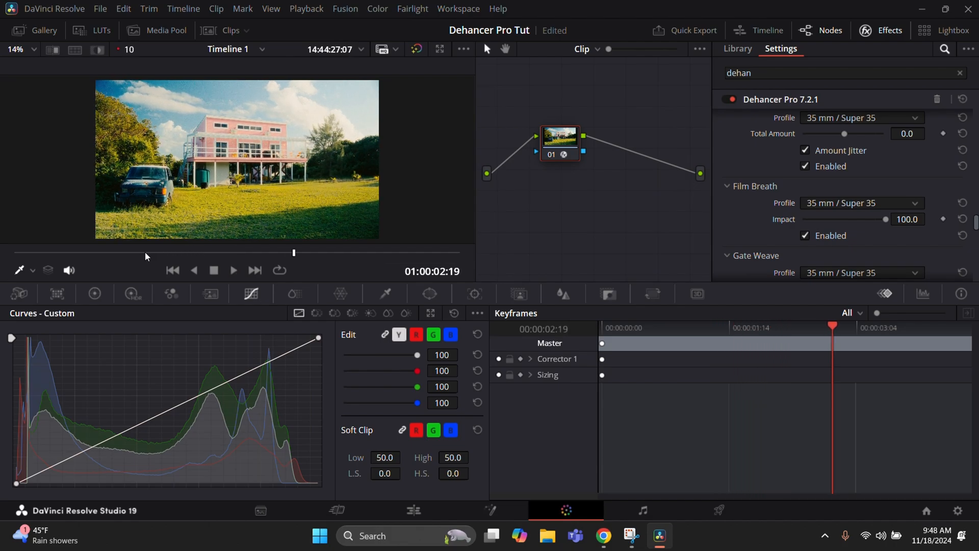
{"action": "key", "text": "space"}
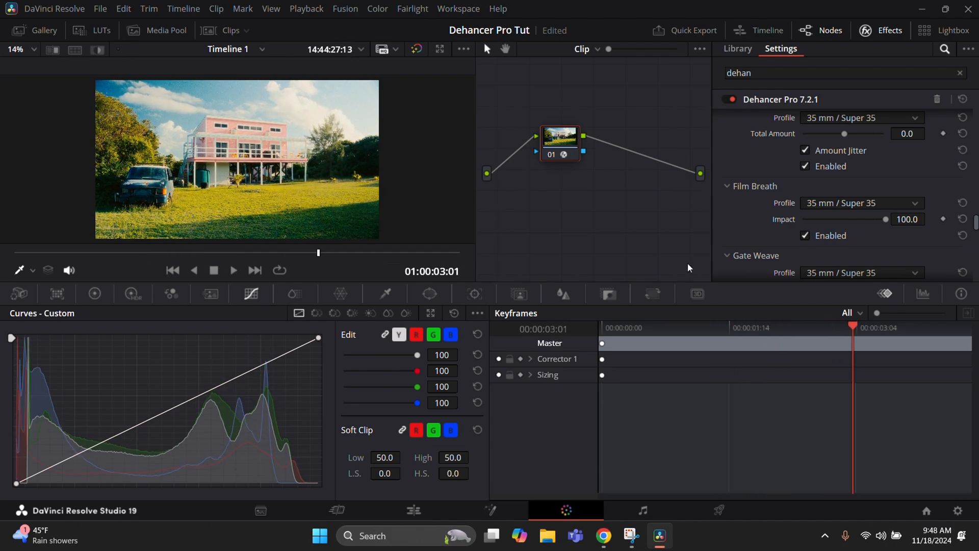
- Enable Gate Weave with the 35 mm / Super 35 profile and an impact of 100
{"action": "scroll", "coordinate": [740, 199], "scroll_direction": "down", "scroll_amount": 2}
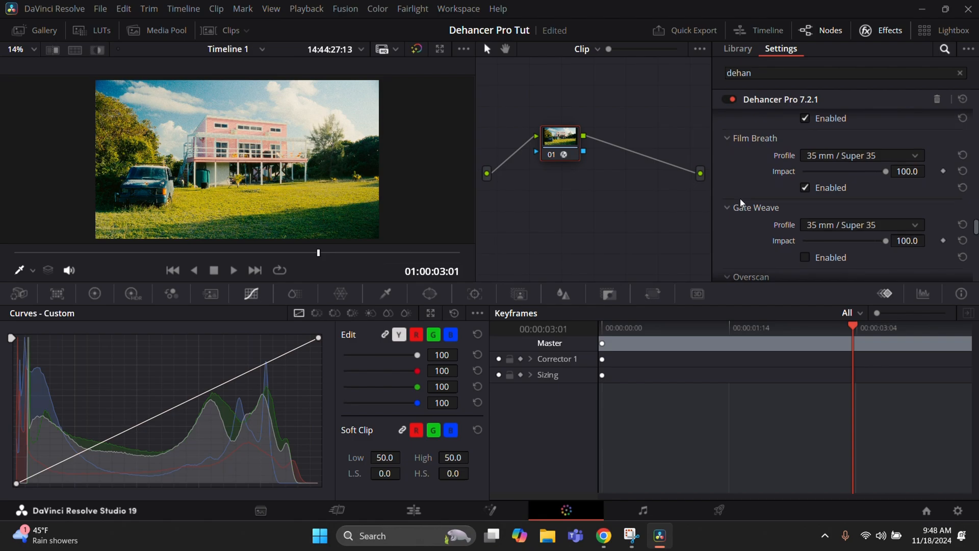
{"action": "scroll", "coordinate": [739, 198], "scroll_direction": "down", "scroll_amount": 2}
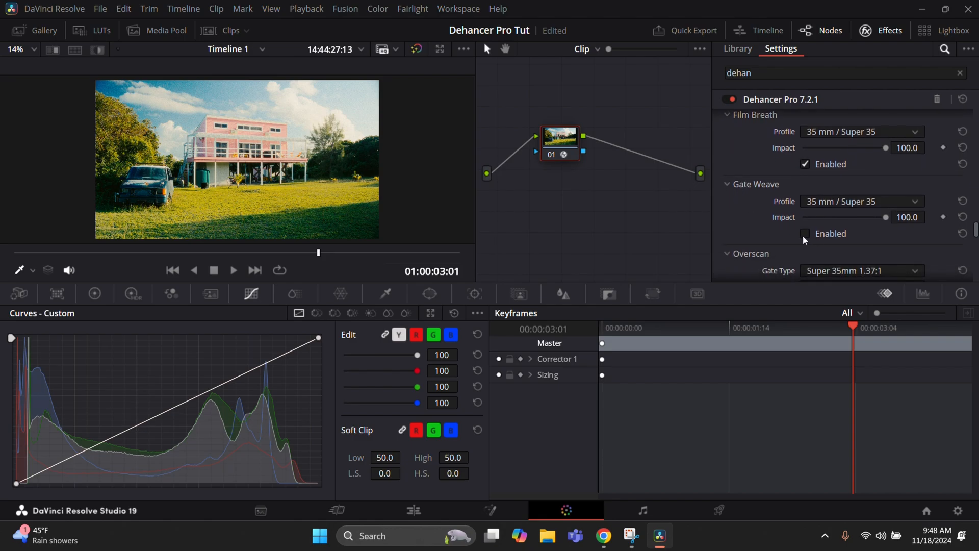
{"action": "left_click", "coordinate": [804, 234]}
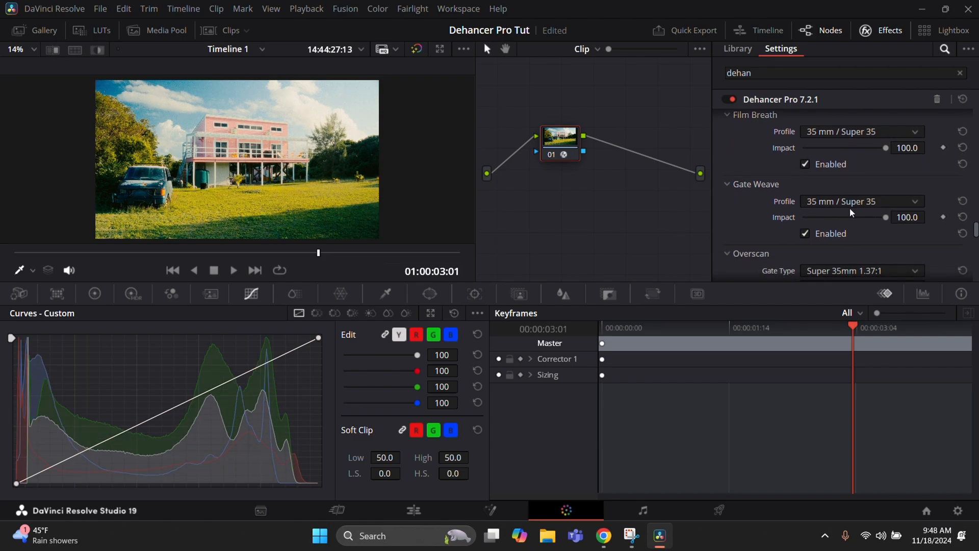
- Try Overscan with the Super 35mm 1.37:1 gate type during playback, and disable it again
{"action": "scroll", "coordinate": [732, 232], "scroll_direction": "down", "scroll_amount": 2}
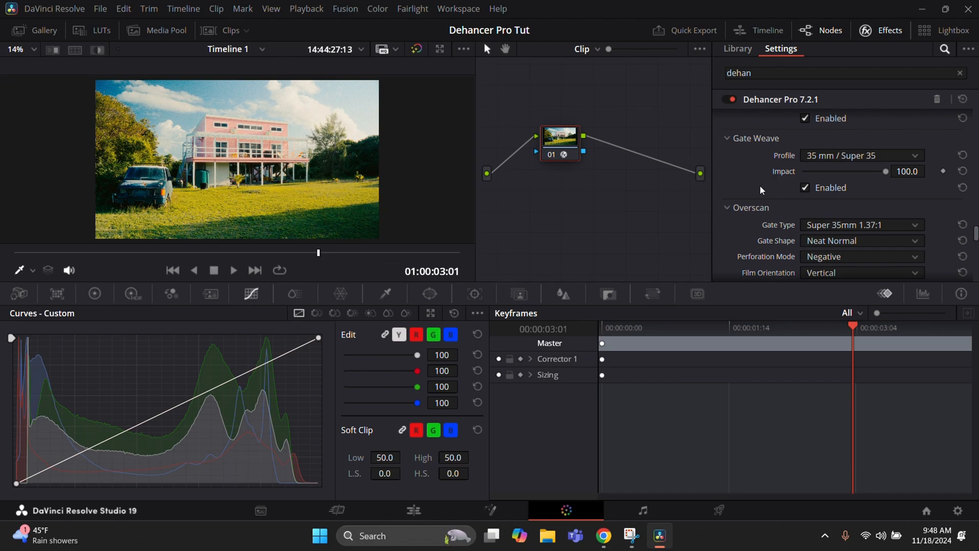
{"action": "scroll", "coordinate": [762, 189], "scroll_direction": "down", "scroll_amount": 1}
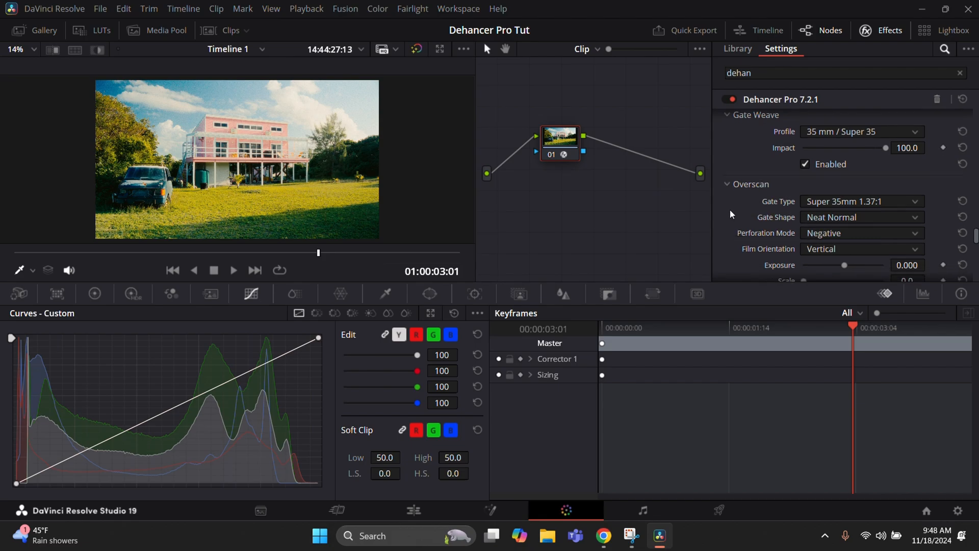
{"action": "scroll", "coordinate": [761, 192], "scroll_direction": "down", "scroll_amount": 2}
{"action": "scroll", "coordinate": [760, 192], "scroll_direction": "up", "scroll_amount": 1}
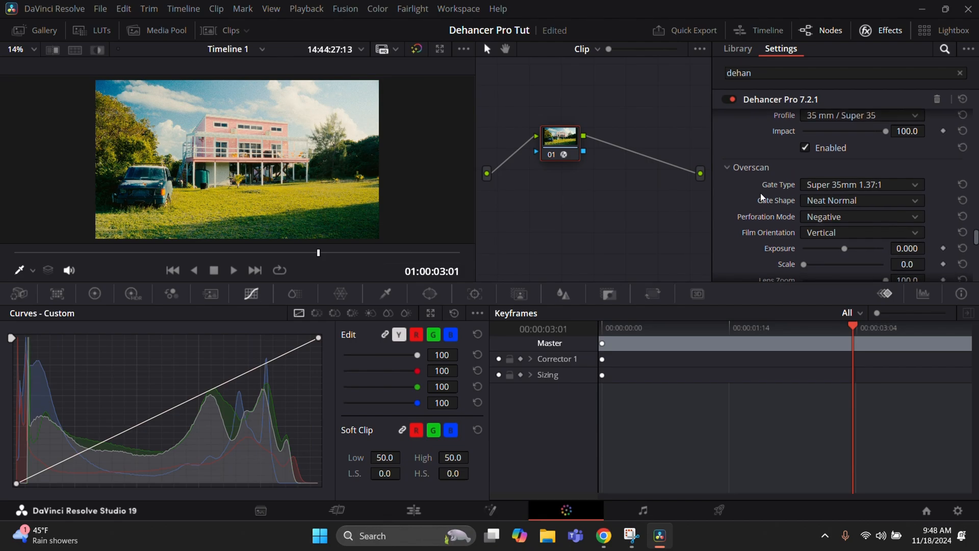
{"action": "scroll", "coordinate": [760, 193], "scroll_direction": "down", "scroll_amount": 4}
{"action": "scroll", "coordinate": [760, 224], "scroll_direction": "down", "scroll_amount": 1}
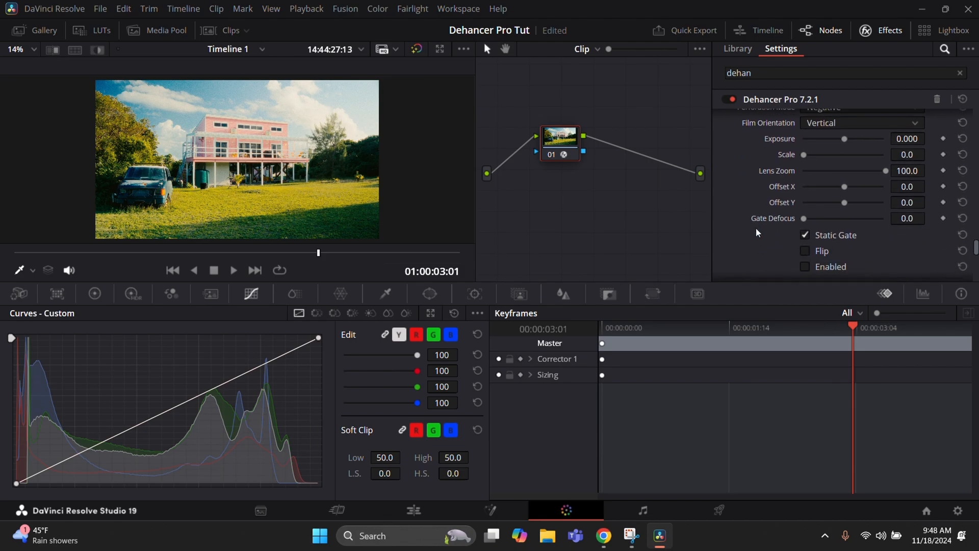
{"action": "scroll", "coordinate": [766, 237], "scroll_direction": "up", "scroll_amount": 3}
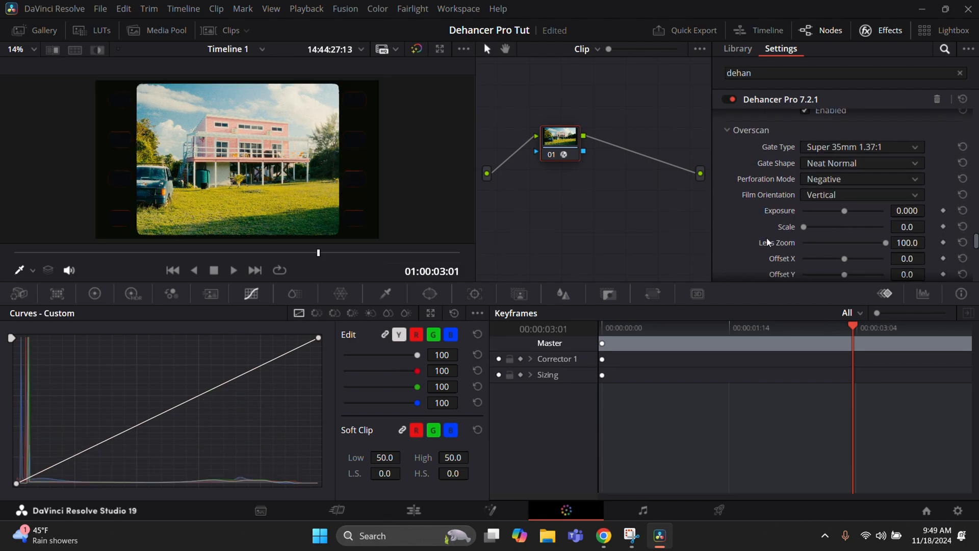
{"action": "left_click", "coordinate": [141, 252]}
{"action": "key", "text": "space"}
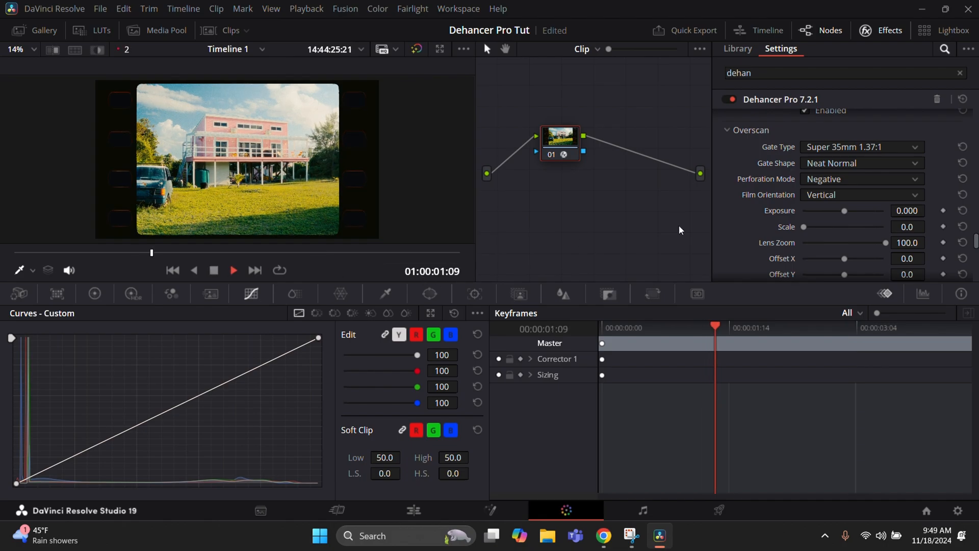
{"action": "scroll", "coordinate": [739, 217], "scroll_direction": "down", "scroll_amount": 5}
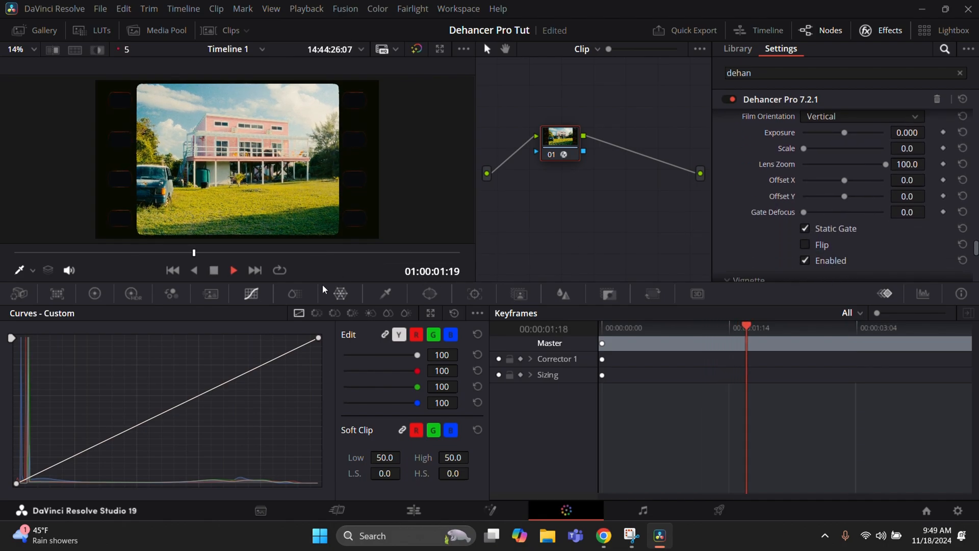
{"action": "key", "text": "space"}
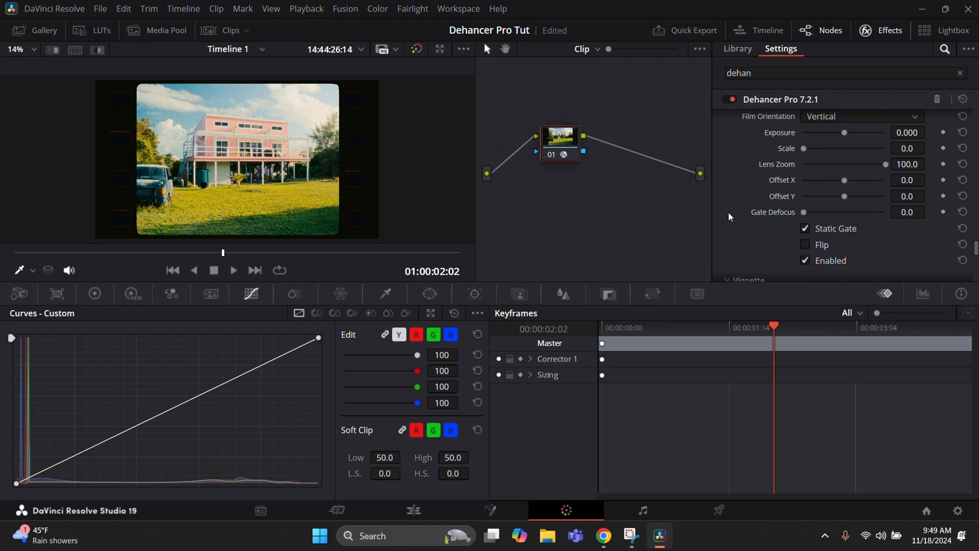
{"action": "left_click", "coordinate": [804, 260]}
- Enable the Vignette and set its exposure to about -0.419
{"action": "scroll", "coordinate": [730, 232], "scroll_direction": "down", "scroll_amount": 10}
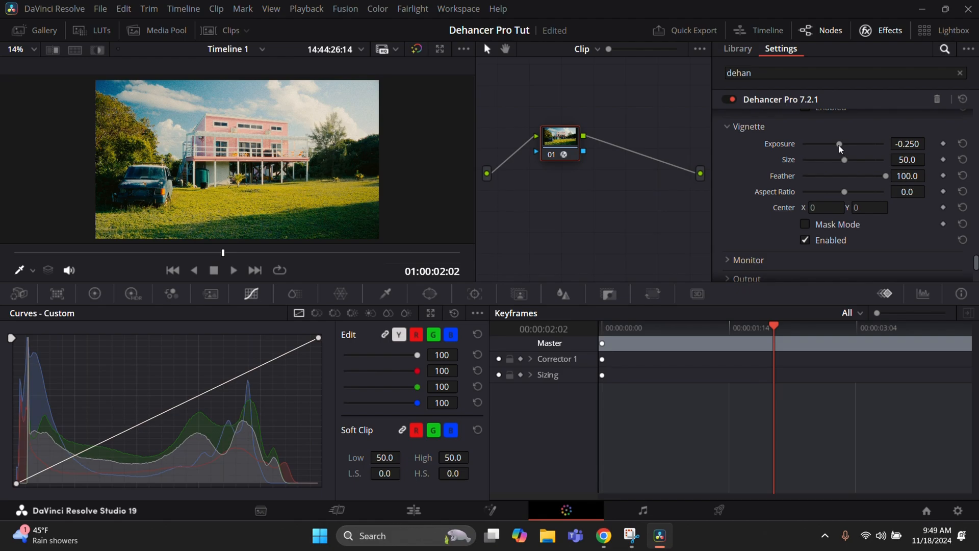
{"action": "left_click_drag", "start_coordinate": [839, 144], "coordinate": [836, 145]}
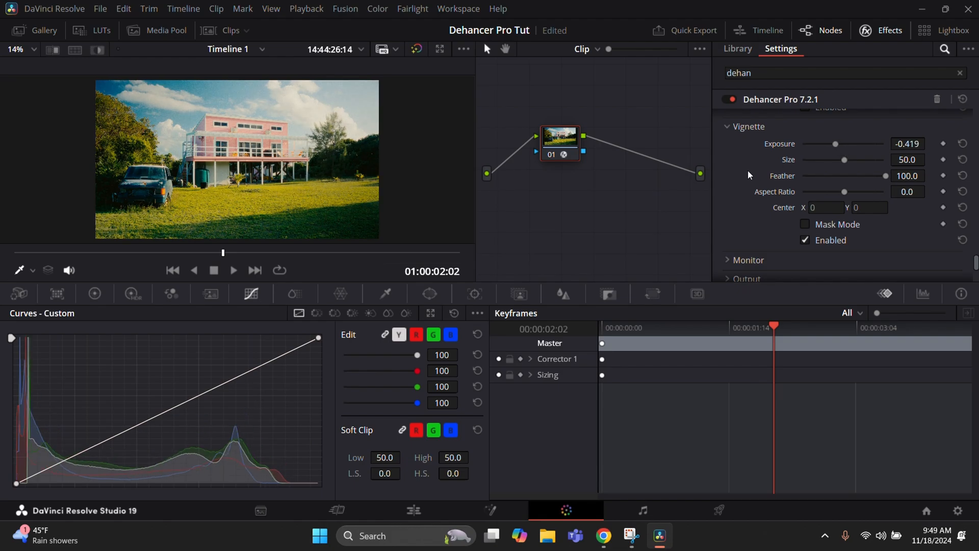
- Review Dehancer's settings from Options back up to Input, including the Exposure Comp. adjustment
{"action": "scroll", "coordinate": [739, 246], "scroll_direction": "down", "scroll_amount": 2}
{"action": "scroll", "coordinate": [738, 243], "scroll_direction": "down", "scroll_amount": 2}
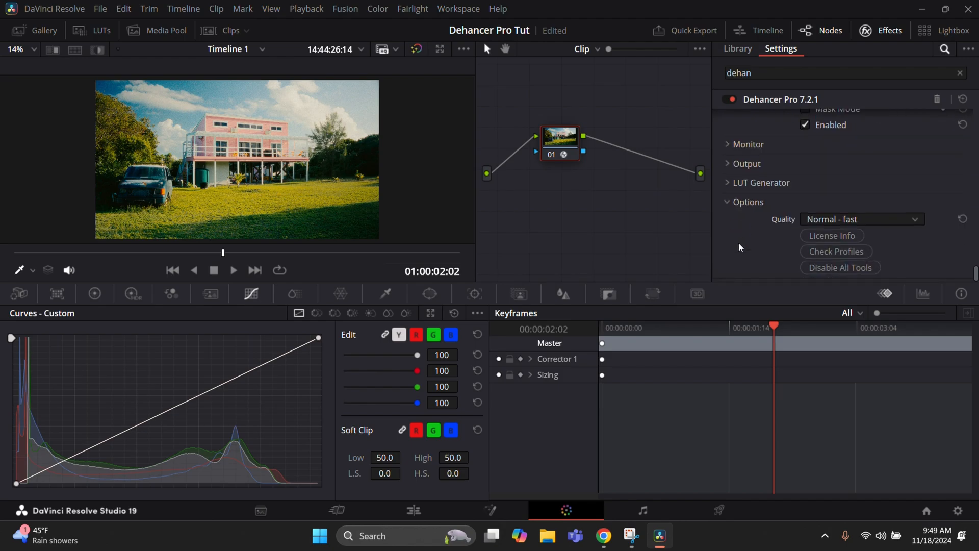
{"action": "scroll", "coordinate": [738, 242], "scroll_direction": "up", "scroll_amount": 10}
{"action": "scroll", "coordinate": [756, 163], "scroll_direction": "up", "scroll_amount": 10}
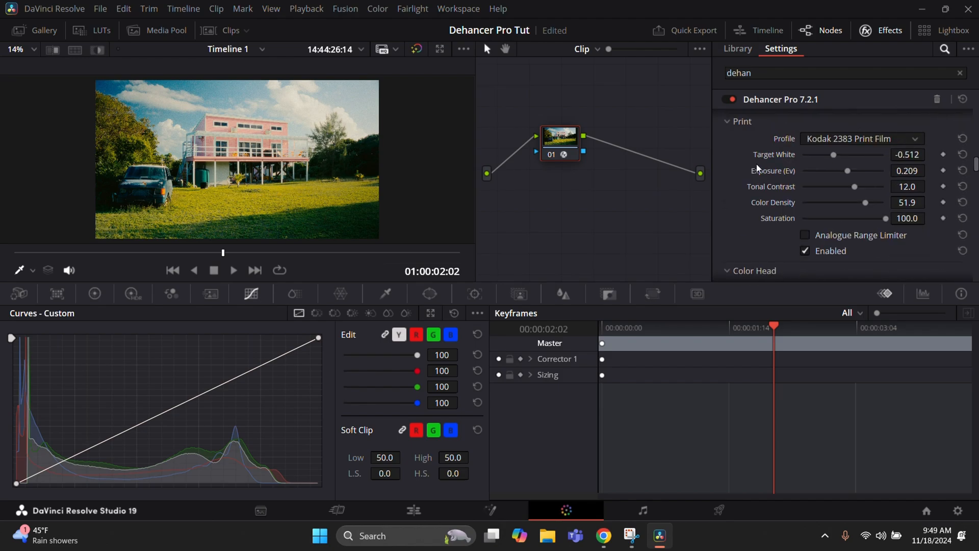
{"action": "scroll", "coordinate": [756, 163], "scroll_direction": "up", "scroll_amount": 3}
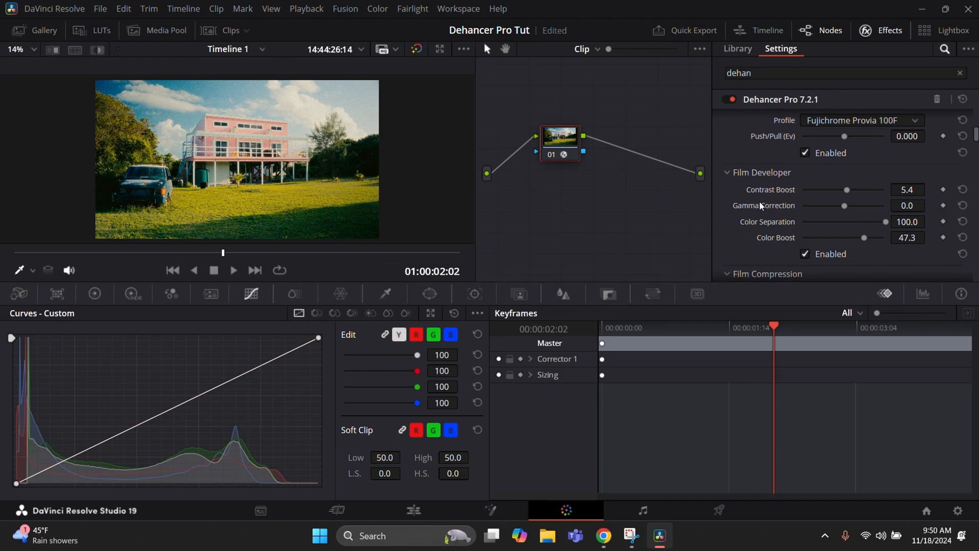
{"action": "scroll", "coordinate": [748, 169], "scroll_direction": "up", "scroll_amount": 3}
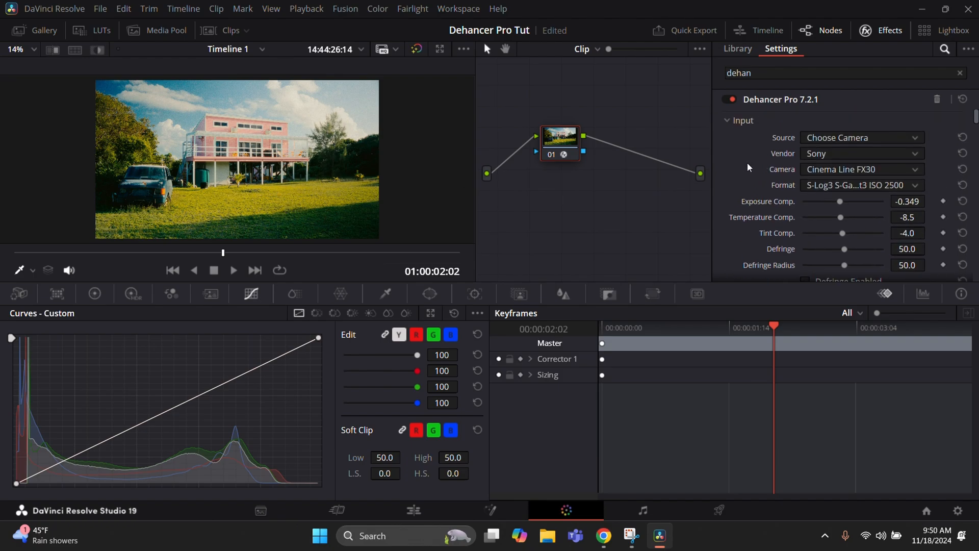
{"action": "left_click_drag", "start_coordinate": [839, 201], "coordinate": [840, 206]}
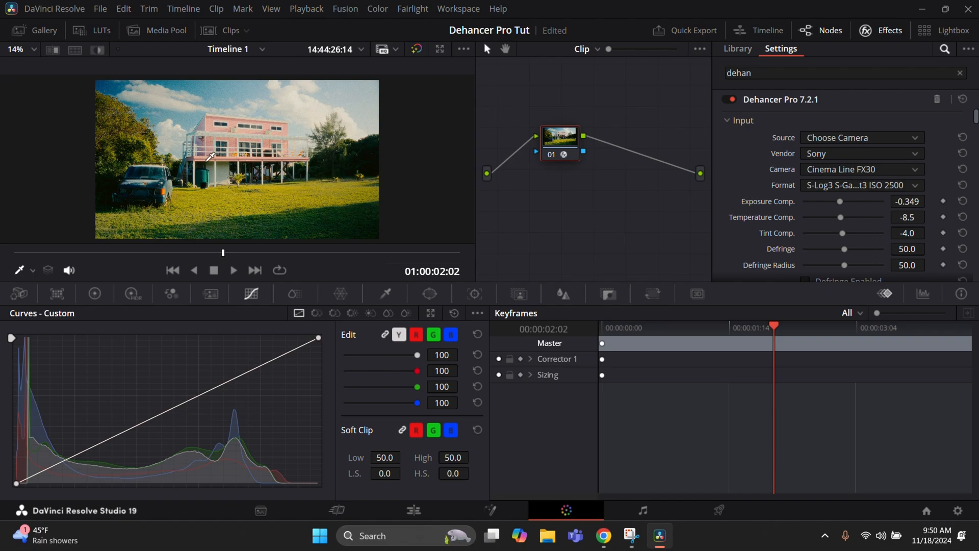
- Play the clip from the beginning and replay part of it to review the finished film look
{"action": "left_click", "coordinate": [11, 252]}
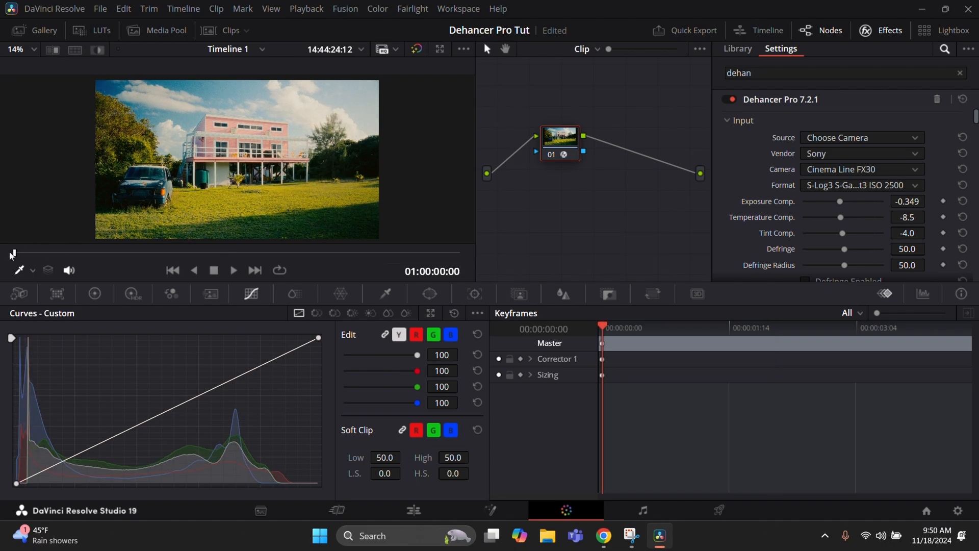
{"action": "left_click", "coordinate": [234, 270]}
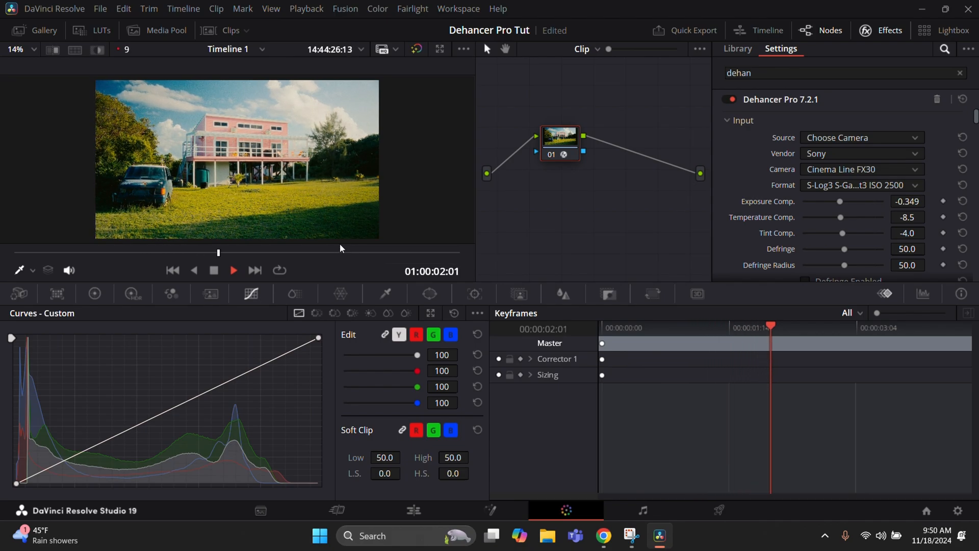
{"action": "key", "text": "space"}
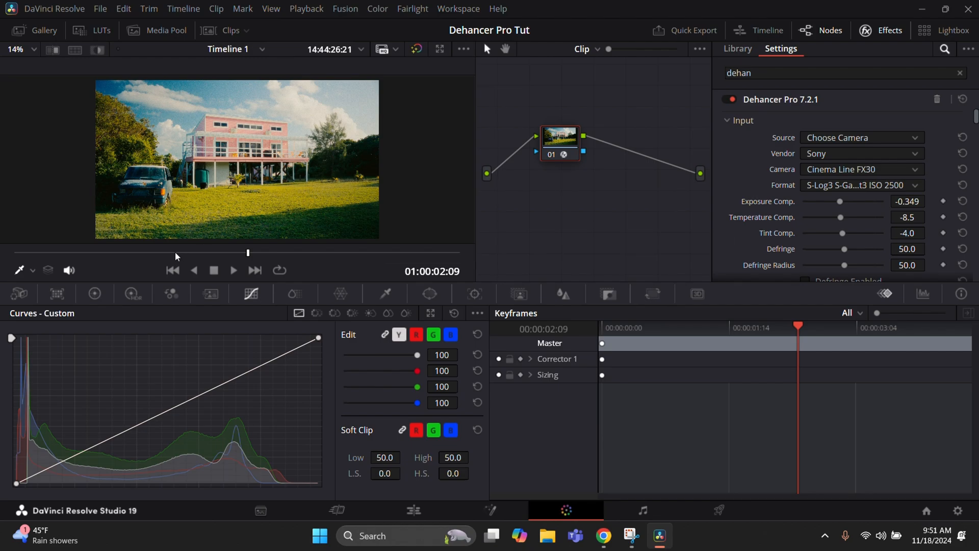
{"action": "left_click", "coordinate": [94, 253]}
{"action": "key", "text": "space"}
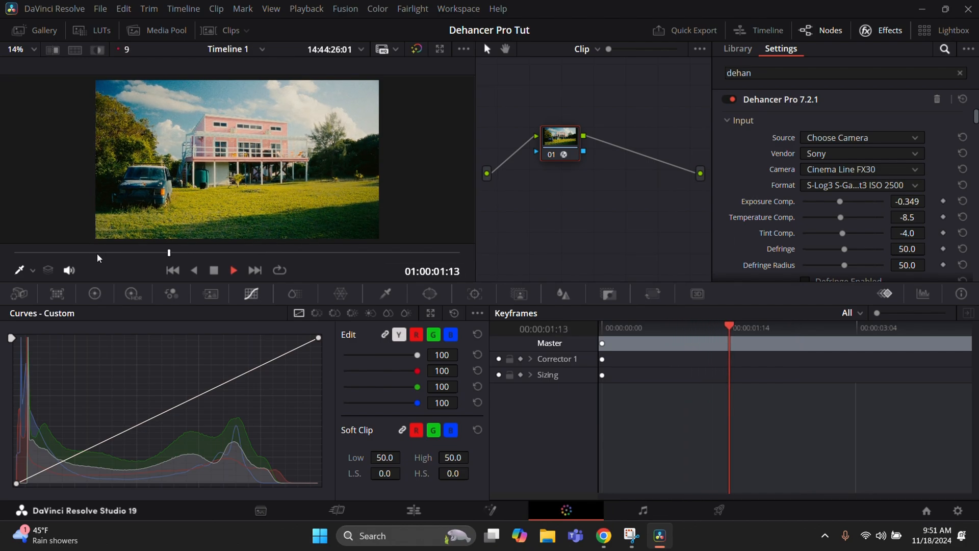
{"action": "key", "text": "space"}
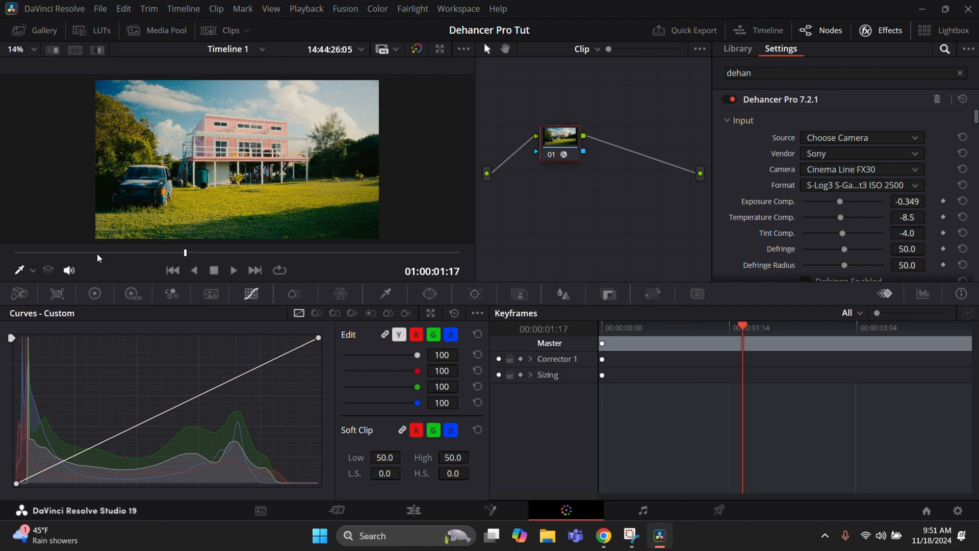